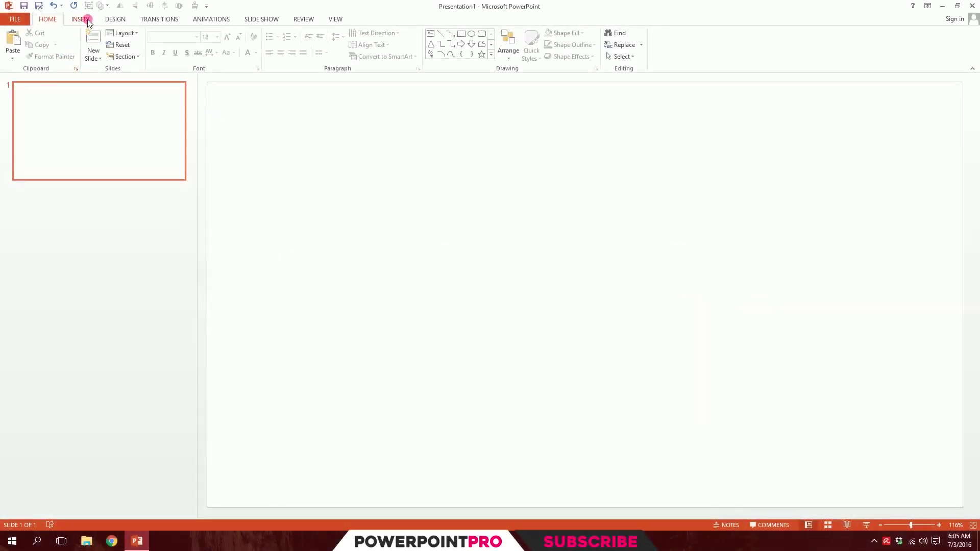
# Step: Draw a rounded rectangle, make its ends fully round, and slim it to a 0.6" × 9.33" bar
pyautogui.click(82, 20)
pyautogui.click(174, 45)
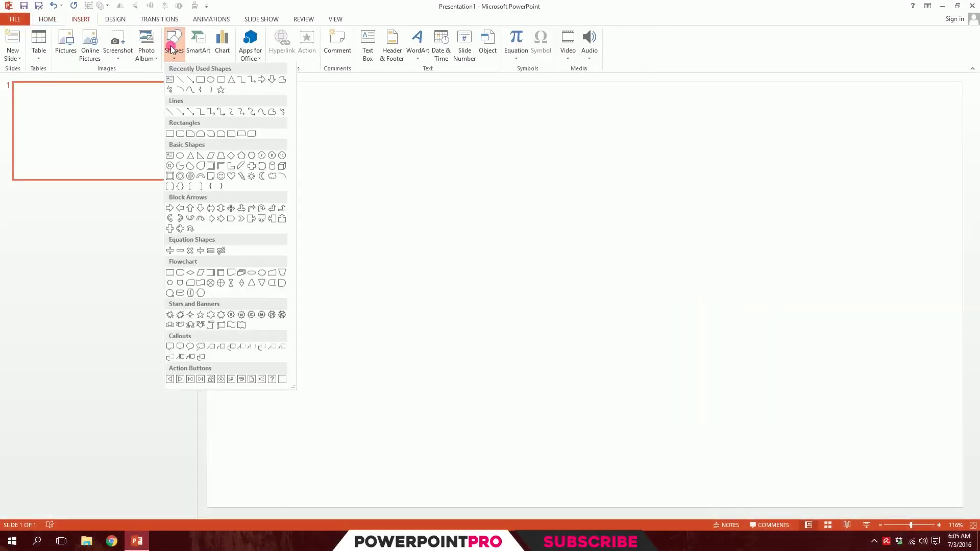
pyautogui.click(180, 135)
pyautogui.moveTo(409, 224); pyautogui.dragTo(938, 304)
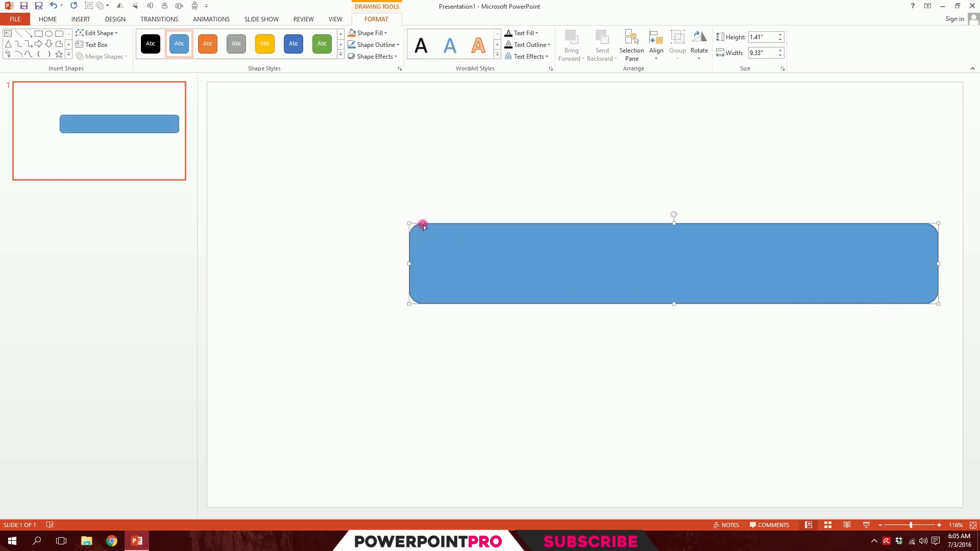
pyautogui.moveTo(423, 225); pyautogui.dragTo(505, 236)
pyautogui.moveTo(675, 224); pyautogui.dragTo(621, 301)
pyautogui.click(650, 247)
# Step: Centre the bar vertically on the slide and remove its outline
pyautogui.click(651, 296)
pyautogui.click(605, 369)
pyautogui.moveTo(250, 162)
pyautogui.mouseDown()
pyautogui.moveTo(883, 401)
pyautogui.moveTo(964, 420)
pyautogui.mouseUp()
pyautogui.click(394, 45)
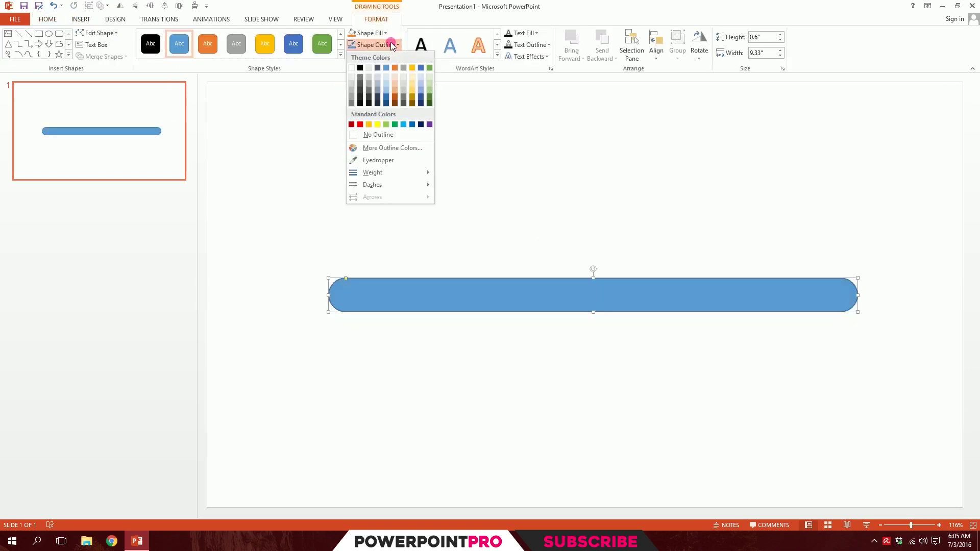
pyautogui.click(356, 135)
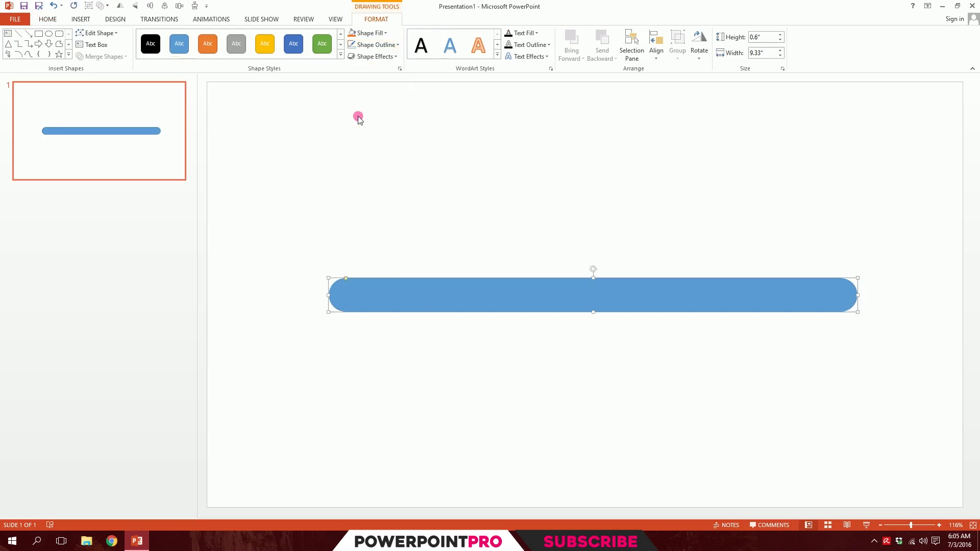
# Step: Fill the bar with a near-black theme colour and nudge it slightly upward
pyautogui.click(368, 33)
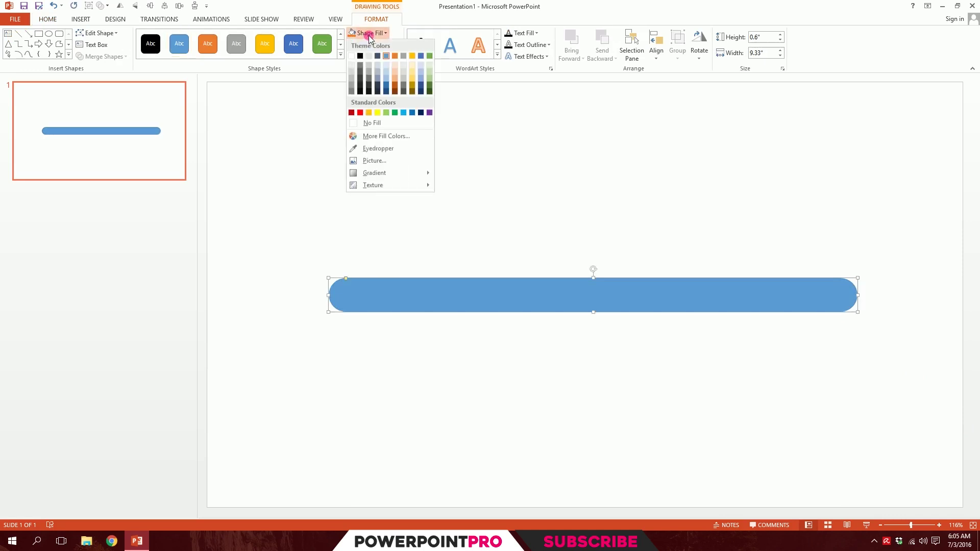
pyautogui.click(360, 91)
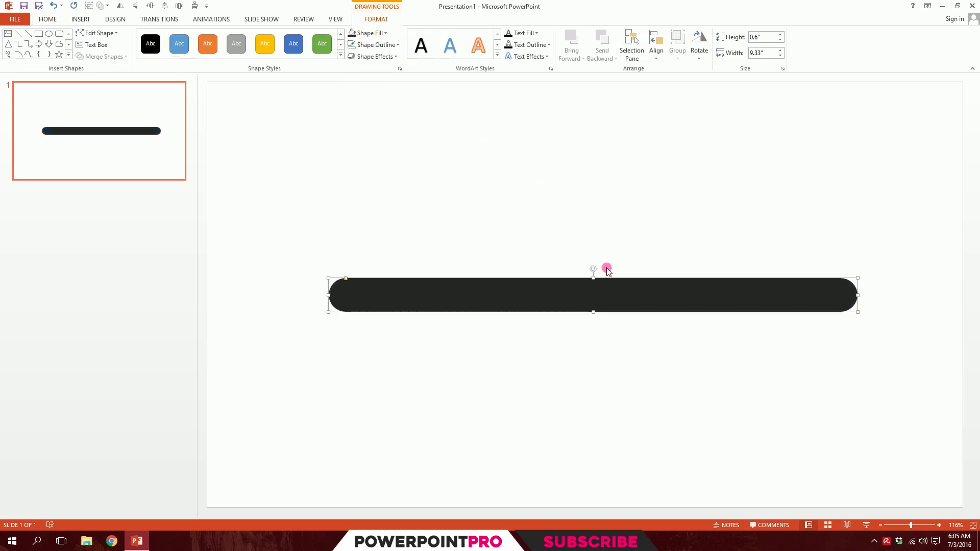
pyautogui.moveTo(608, 297); pyautogui.dragTo(612, 261)
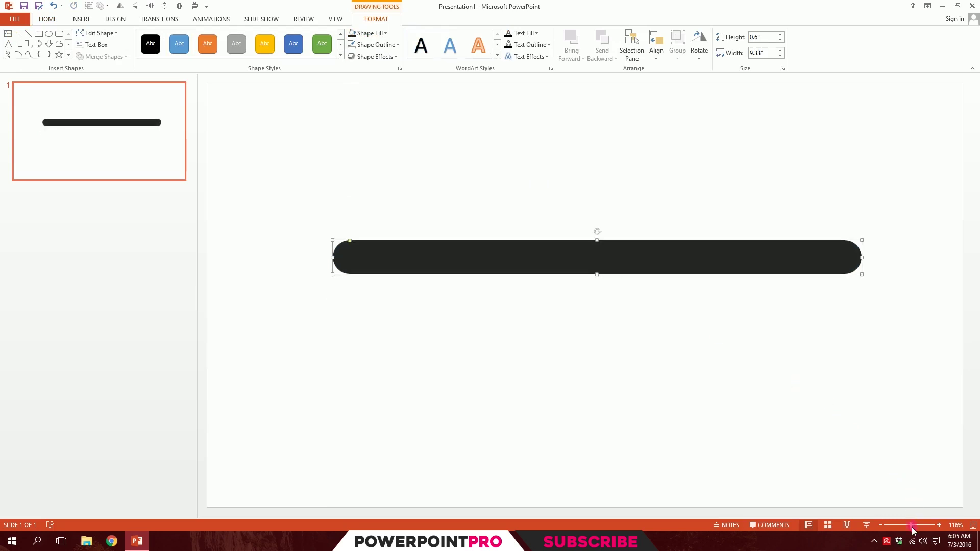
# Step: Rotate the bar to a diagonal angle and drag it past the slide's top-right corner
pyautogui.moveTo(913, 531); pyautogui.dragTo(895, 528)
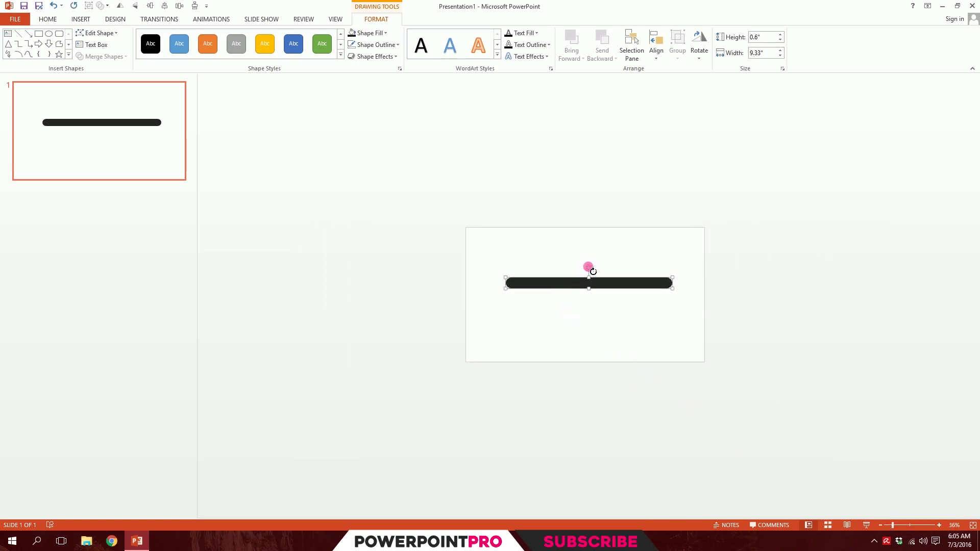
pyautogui.moveTo(591, 268); pyautogui.dragTo(582, 269)
pyautogui.moveTo(553, 332); pyautogui.dragTo(710, 195)
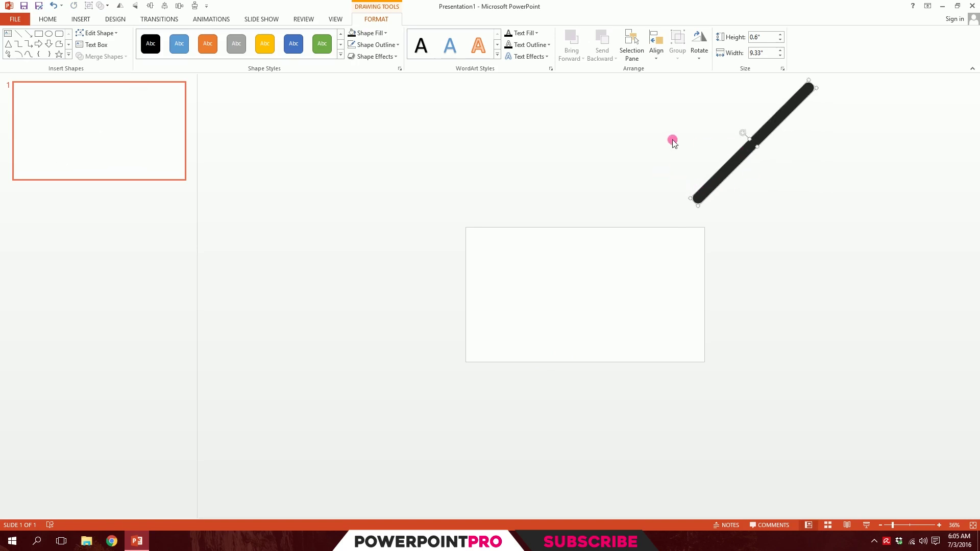
# Step: Apply a Lines motion path to the bar and end it beyond the slide's bottom-left corner
pyautogui.click(225, 19)
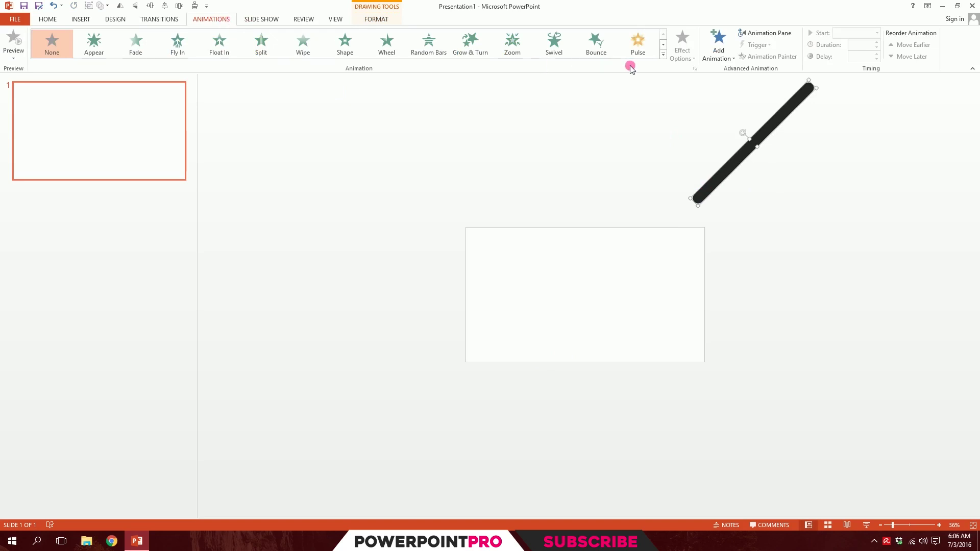
pyautogui.click(666, 60)
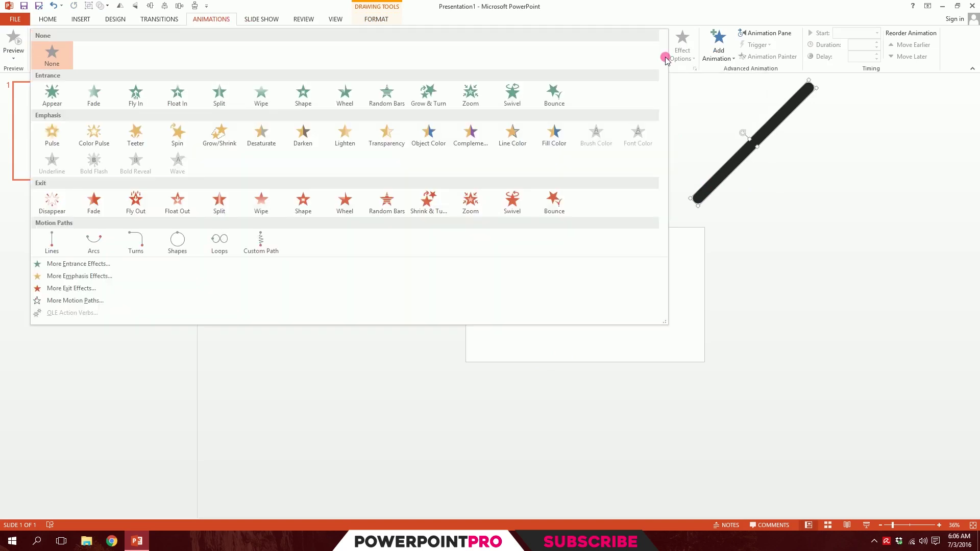
pyautogui.click(42, 248)
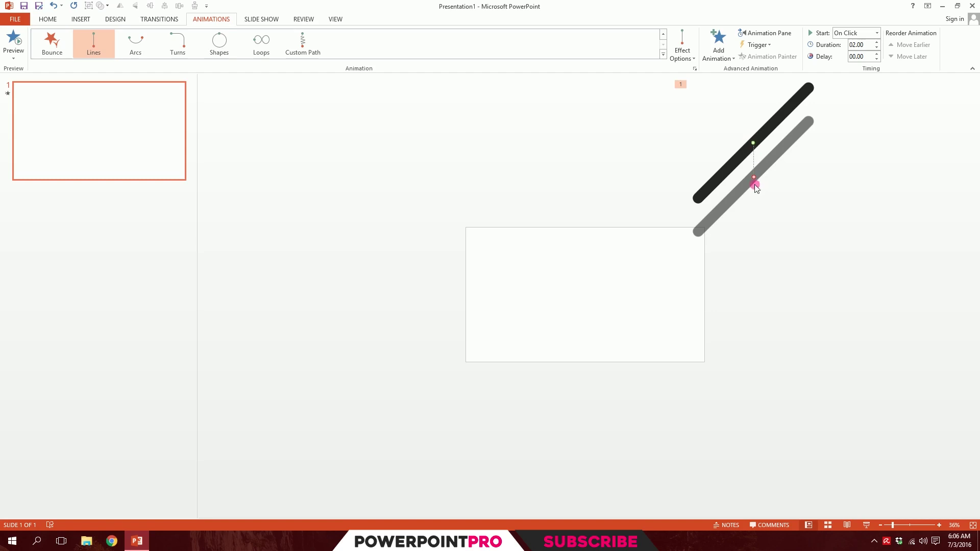
pyautogui.moveTo(754, 177); pyautogui.dragTo(430, 453)
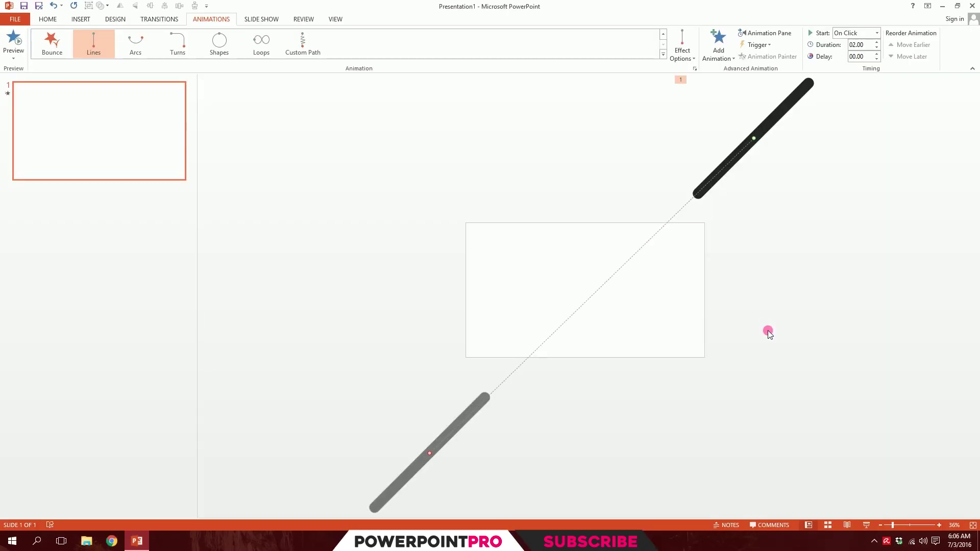
# Step: Shorten the bar into a short dash, shift it slightly down-left, and show the Animation Pane
pyautogui.click(775, 122)
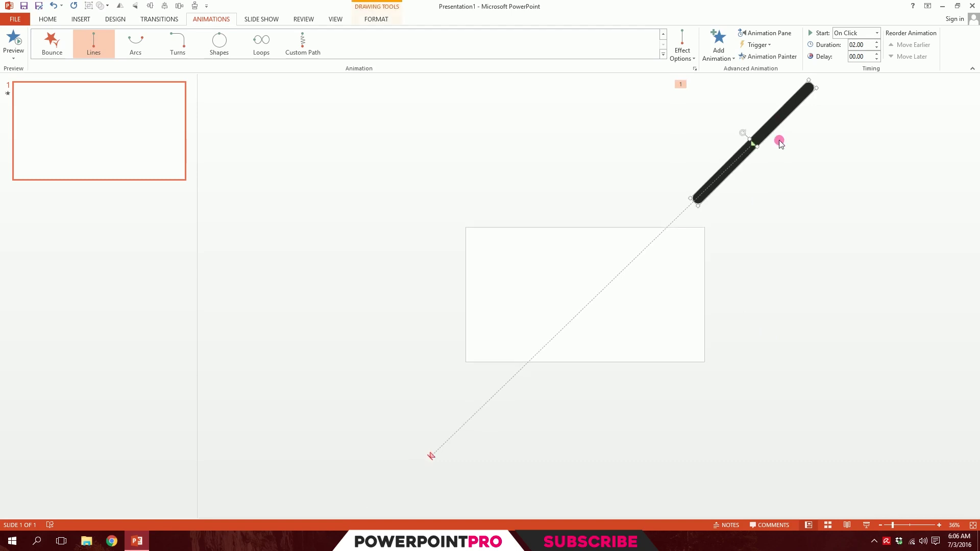
pyautogui.moveTo(698, 208); pyautogui.dragTo(760, 130)
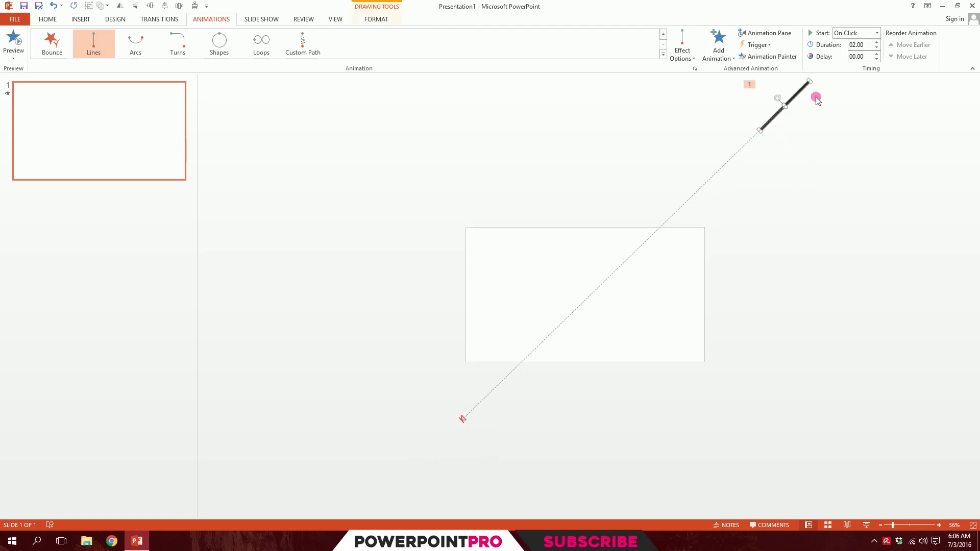
pyautogui.moveTo(807, 100)
pyautogui.mouseDown()
pyautogui.moveTo(795, 103)
pyautogui.moveTo(784, 140)
pyautogui.mouseUp()
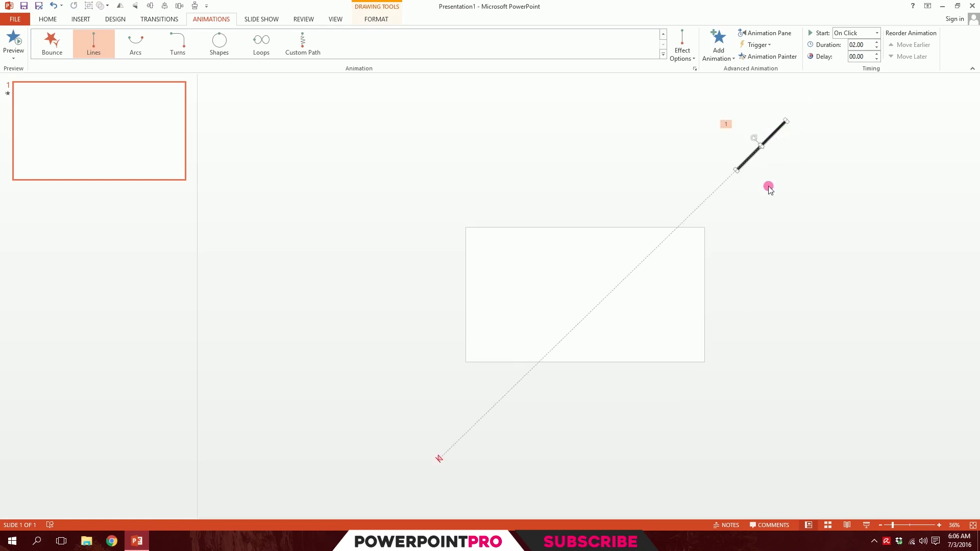
pyautogui.click(767, 33)
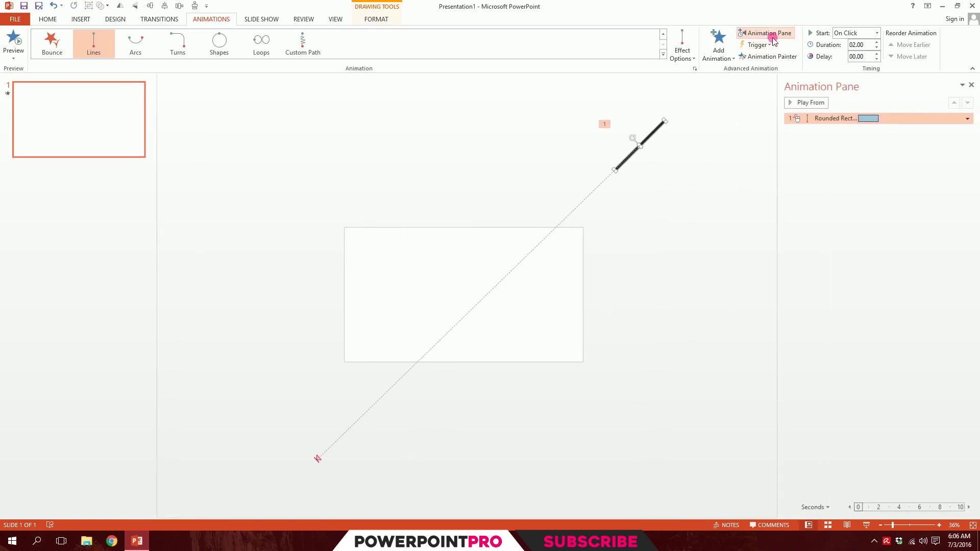
# Step: In the motion path's Effect Options, set smooth start and smooth end to 0 seconds
pyautogui.click(968, 119)
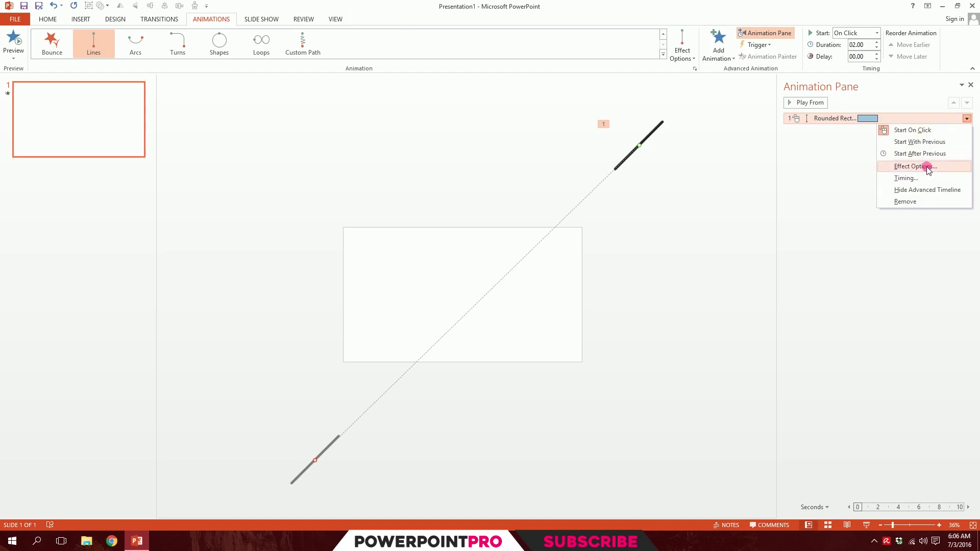
pyautogui.click(928, 168)
pyautogui.click(477, 228)
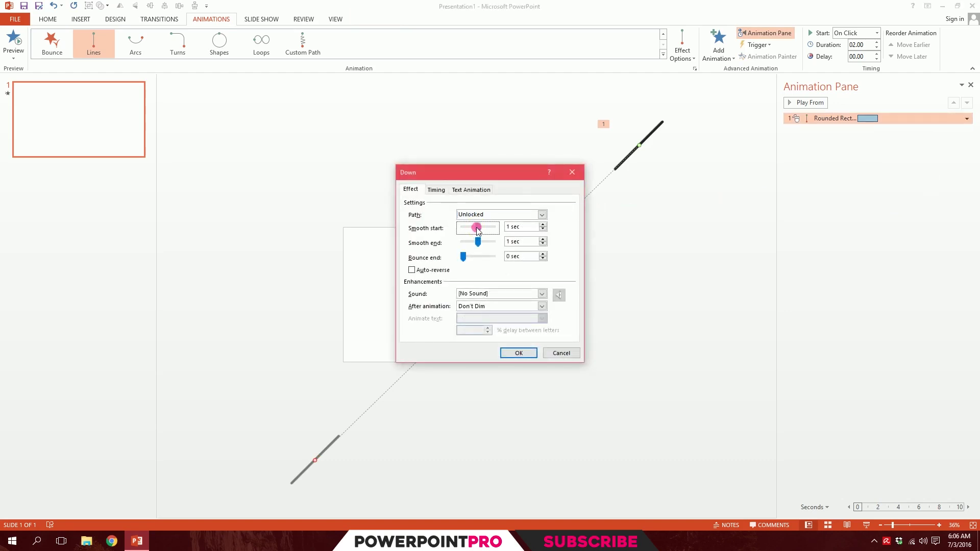
pyautogui.moveTo(477, 228); pyautogui.dragTo(442, 238)
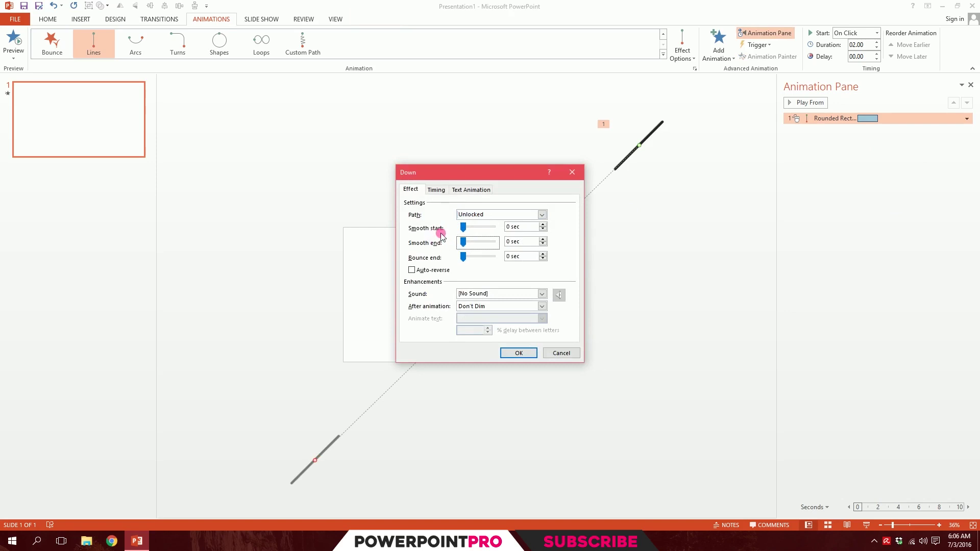
# Step: Set the motion to start With Previous and repeat Until End of Slide
pyautogui.click(436, 192)
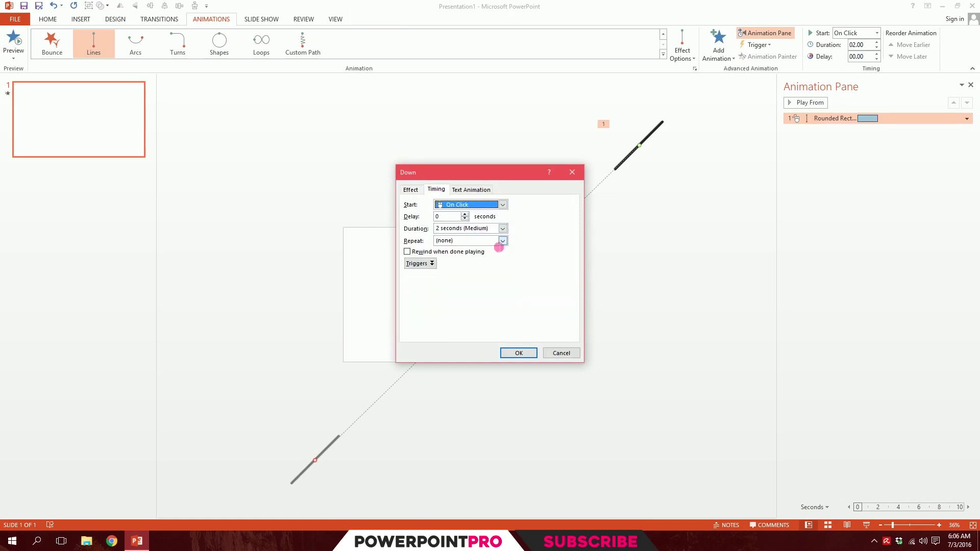
pyautogui.click(506, 242)
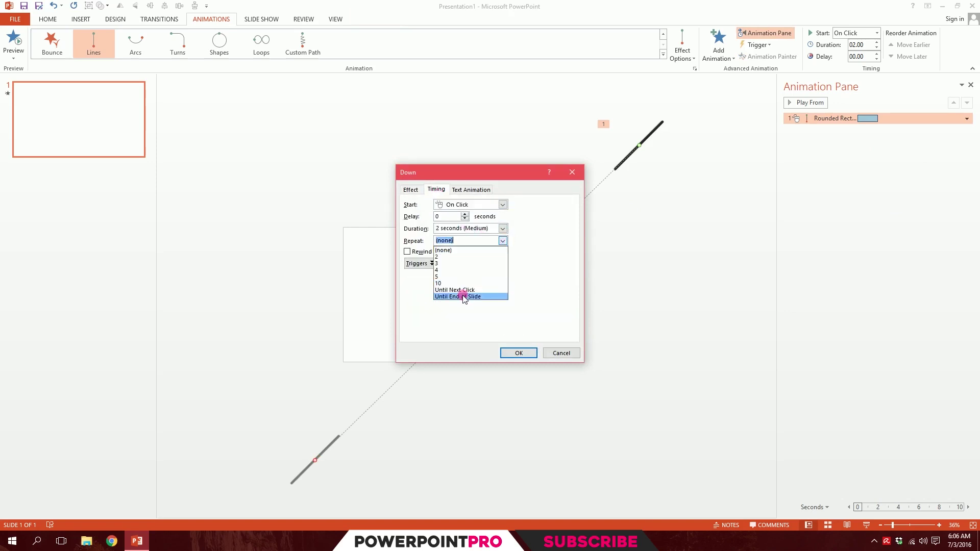
pyautogui.click(463, 294)
pyautogui.click(490, 205)
pyautogui.click(478, 223)
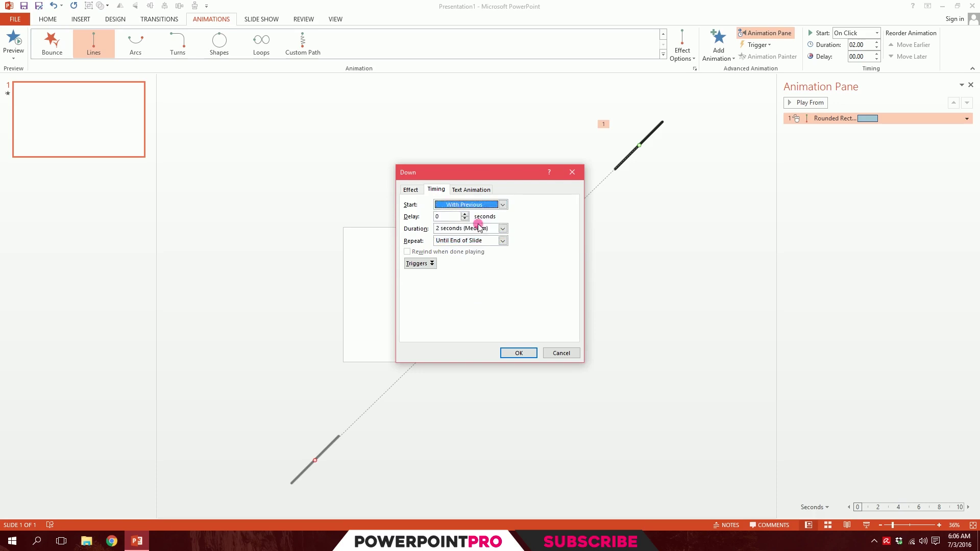
pyautogui.click(517, 353)
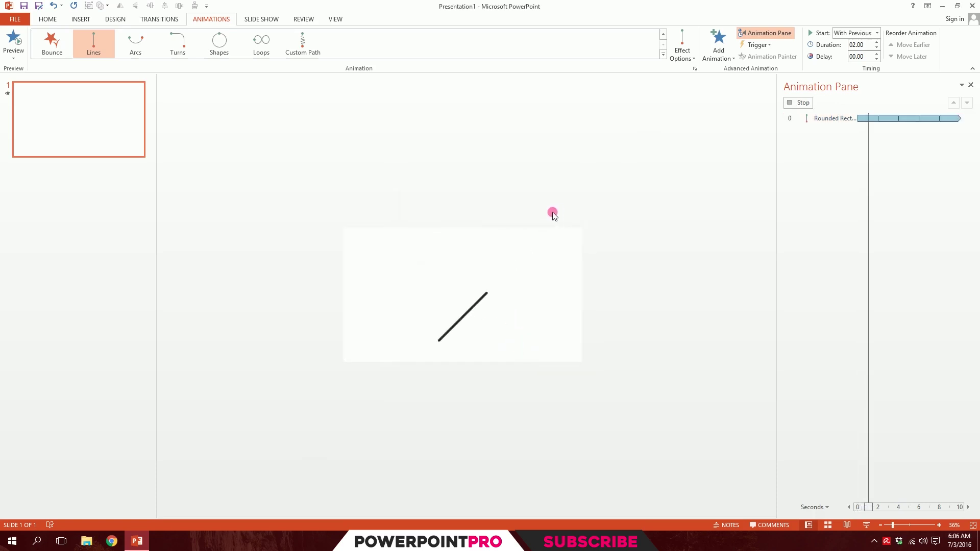
# Step: Preview the slide show, then Ctrl+drag a duplicate of the animated bar slightly down-right
pyautogui.click(865, 528)
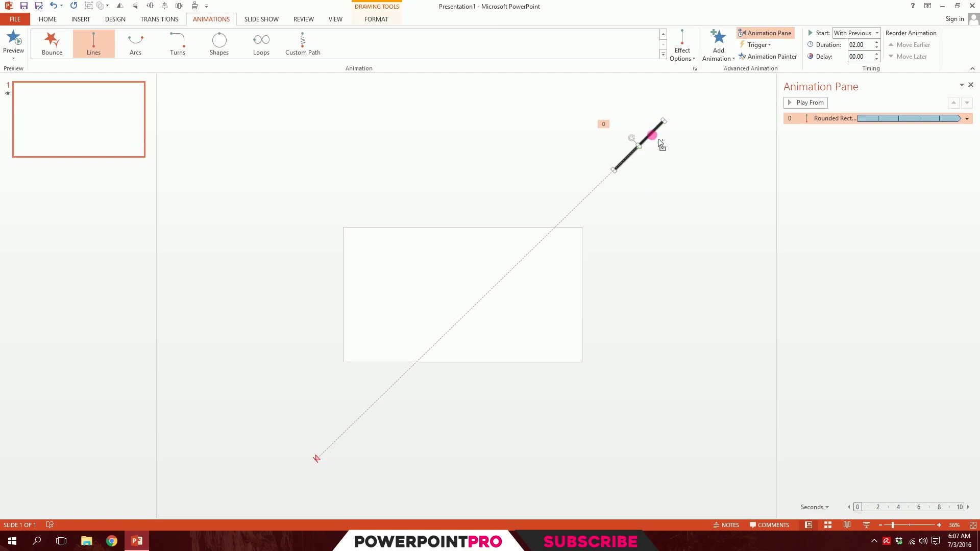
pyautogui.moveTo(658, 139); pyautogui.dragTo(666, 188)
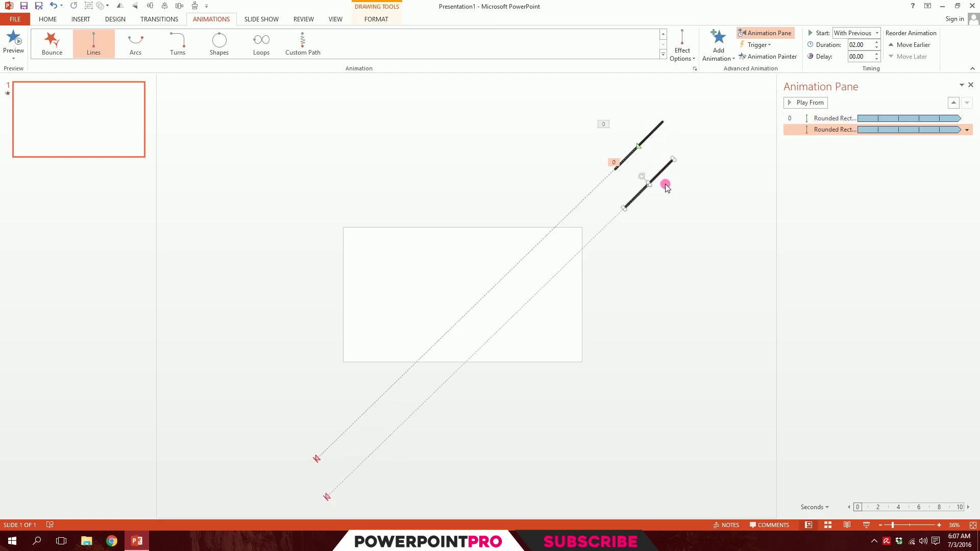
# Step: Use Ctrl+D to add evenly spaced bar copies in rows along the top and right of the slide
pyautogui.hotkey('ctrl', 'd')
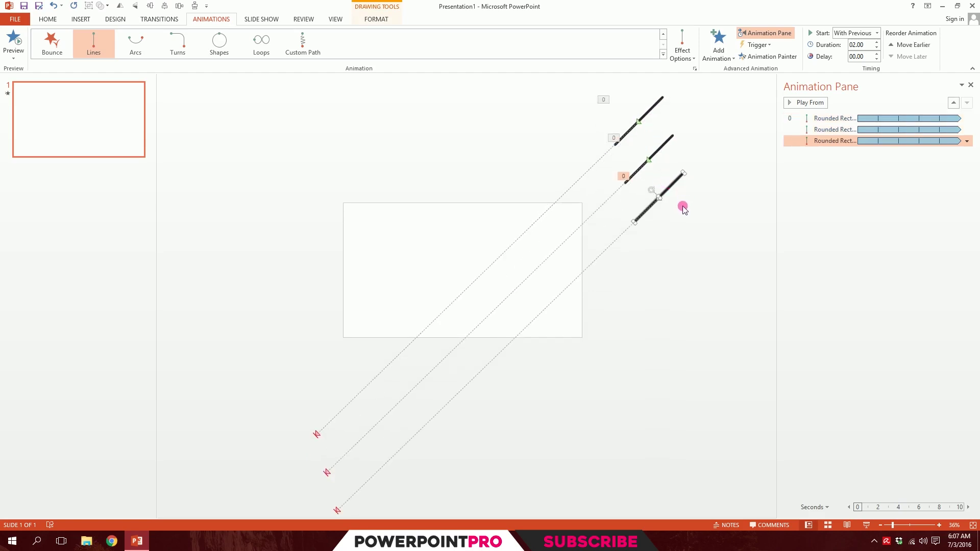
pyautogui.hotkey('ctrl', 'd')
pyautogui.hotkey('ctrl', 'd')
pyautogui.hotkey('ctrl', 'd')
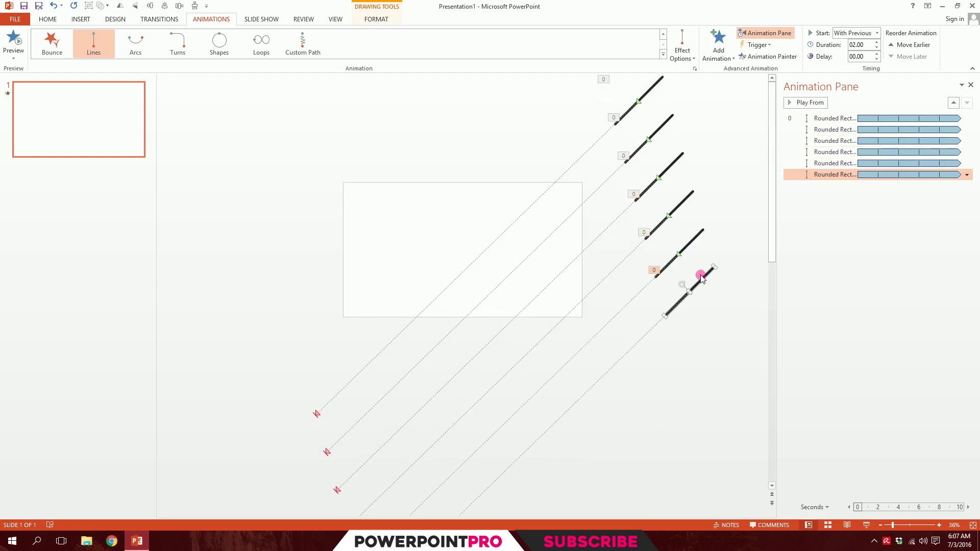
pyautogui.hotkey('ctrl', 'd')
pyautogui.moveTo(712, 324); pyautogui.dragTo(356, 144)
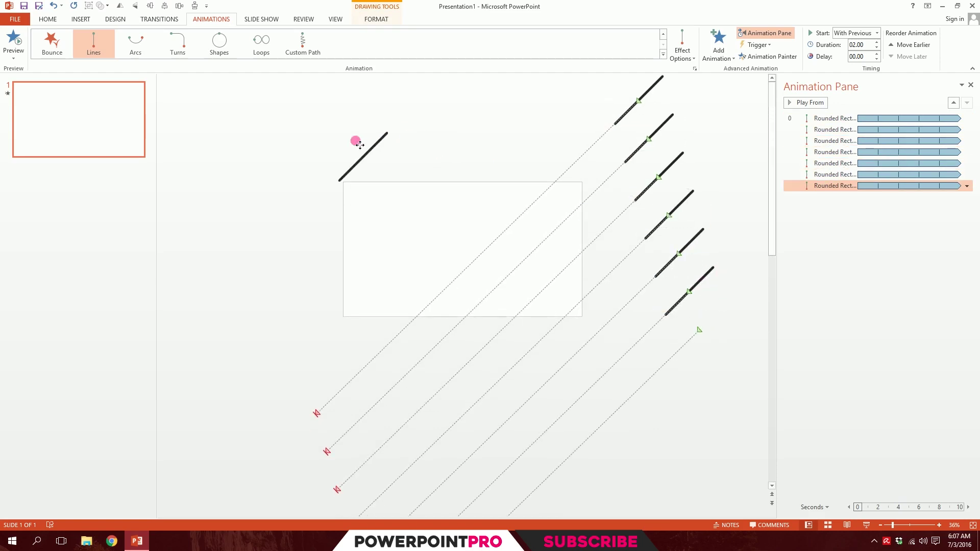
pyautogui.hotkey('ctrl', 'd')
pyautogui.moveTo(474, 104); pyautogui.dragTo(559, 113)
pyautogui.hotkey('ctrl', 'd')
pyautogui.hotkey('ctrl', 'd')
pyautogui.hotkey('ctrl', 'd')
pyautogui.hotkey('ctrl', 'd')
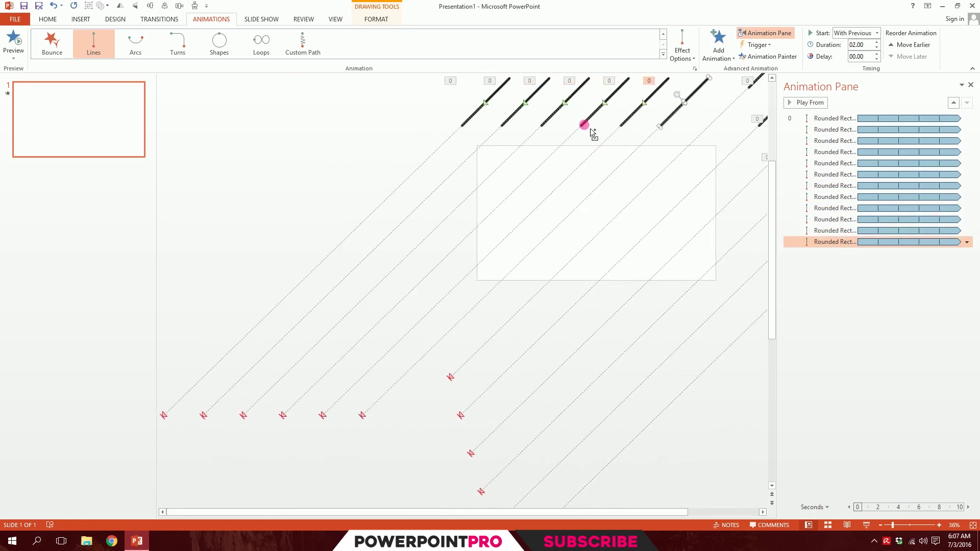
pyautogui.hotkey('ctrl', 'd')
pyautogui.scroll(-3, 683, 114)
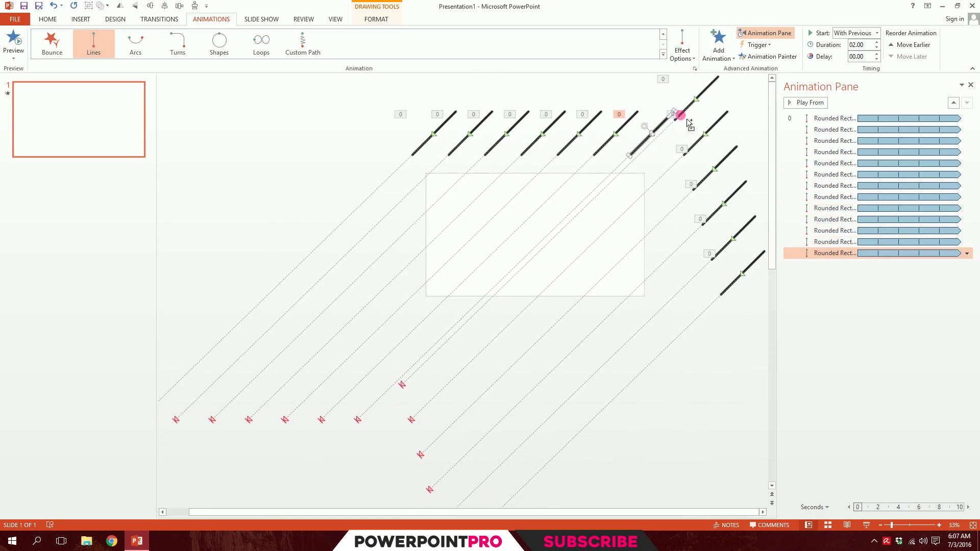
pyautogui.click(609, 159)
pyautogui.moveTo(597, 157); pyautogui.dragTo(609, 173)
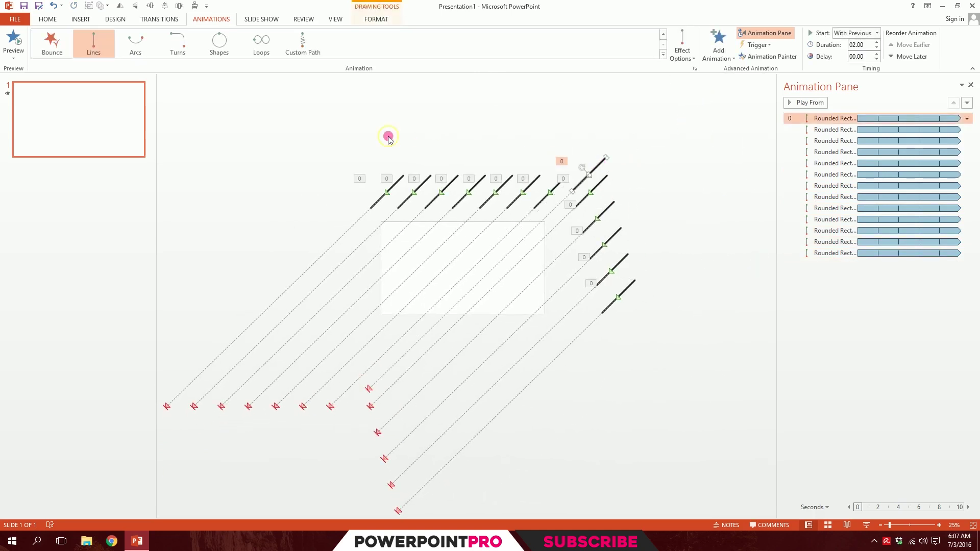
pyautogui.click(388, 138)
# Step: Select all 13 animated bars, duplicate them, and shift the copies up and right
pyautogui.moveTo(274, 102); pyautogui.dragTo(717, 337)
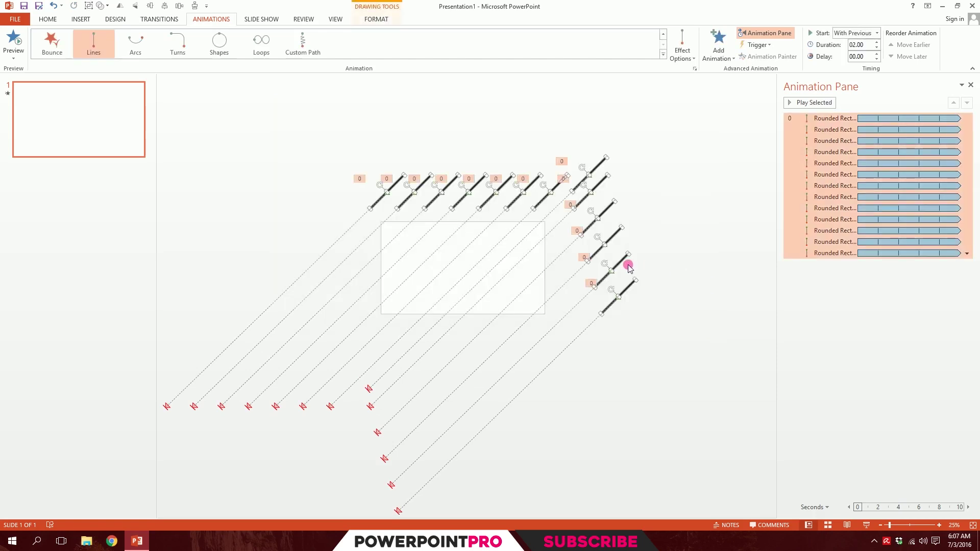
pyautogui.hotkey('ctrl', 'd')
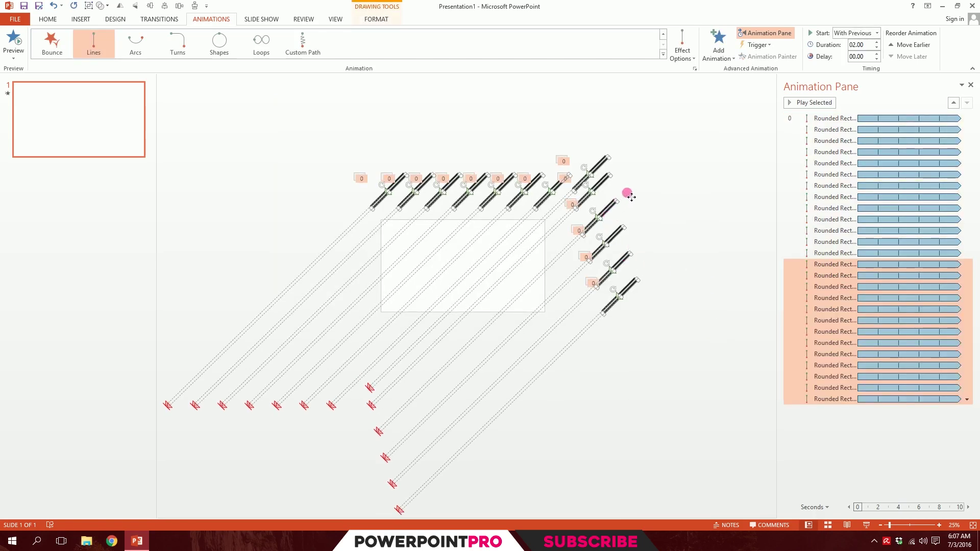
pyautogui.moveTo(631, 197); pyautogui.dragTo(659, 176)
pyautogui.click(678, 291)
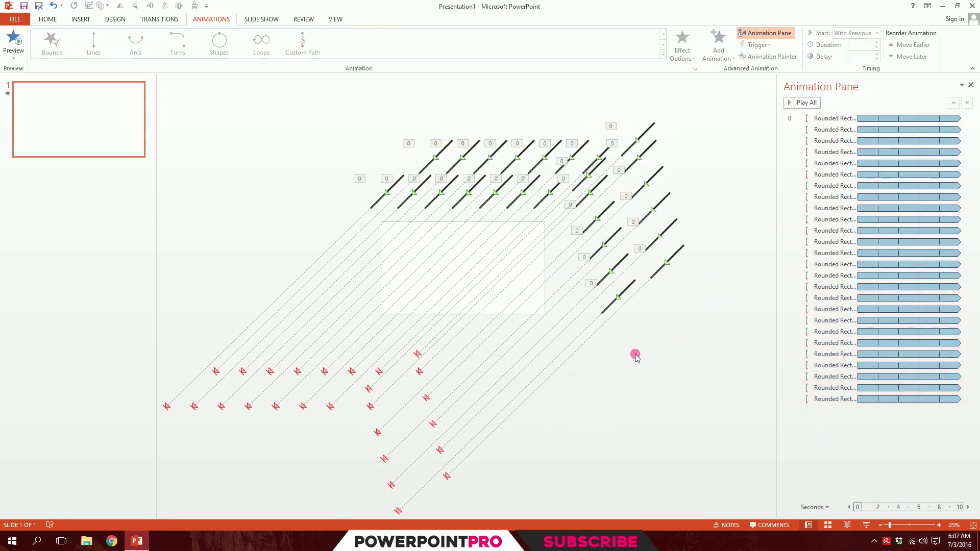
# Step: Select groups of bar animations in the Animation Pane and increase their delays
pyautogui.click(849, 130)
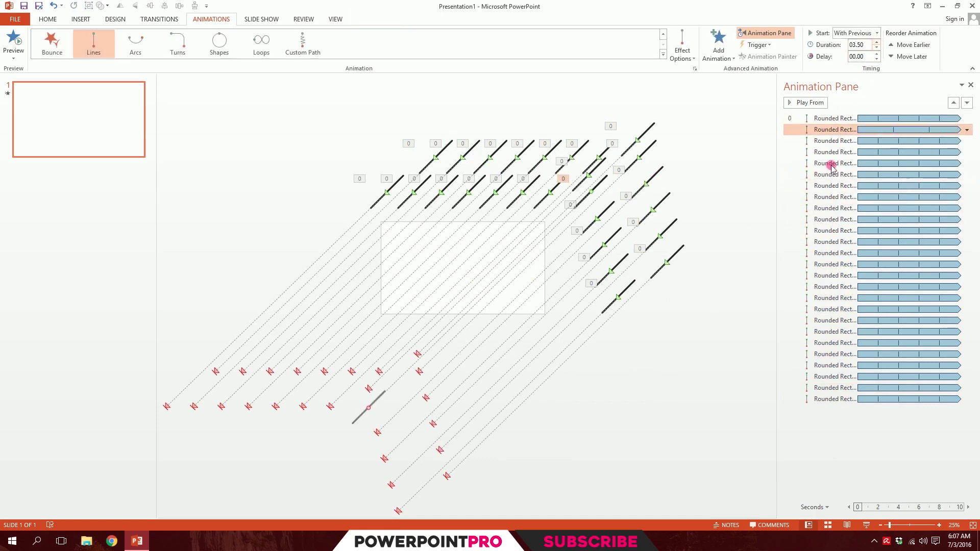
pyautogui.click(821, 219)
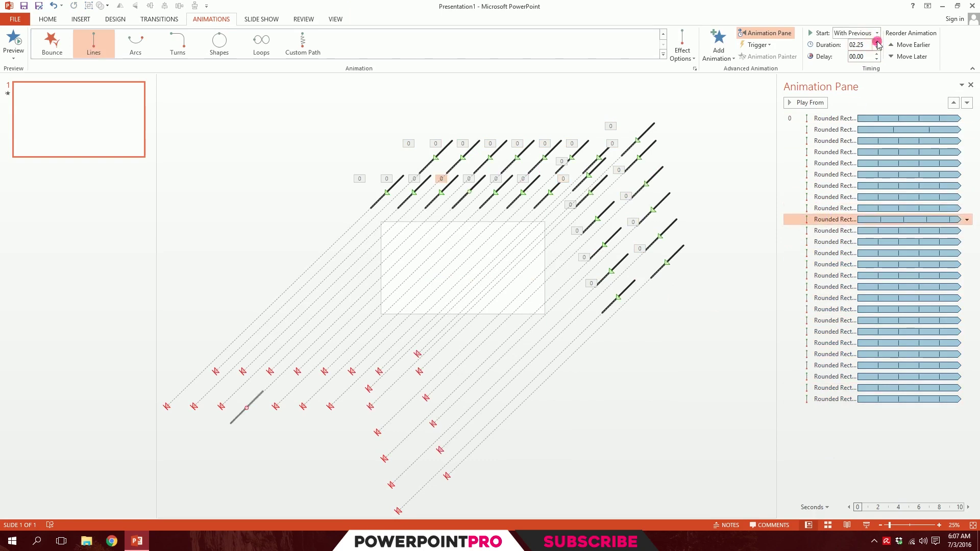
pyautogui.click(837, 399)
pyautogui.keyDown('ctrl'); pyautogui.click(832, 320); pyautogui.keyUp('ctrl')
pyautogui.keyDown('ctrl'); pyautogui.click(832, 358); pyautogui.keyUp('ctrl')
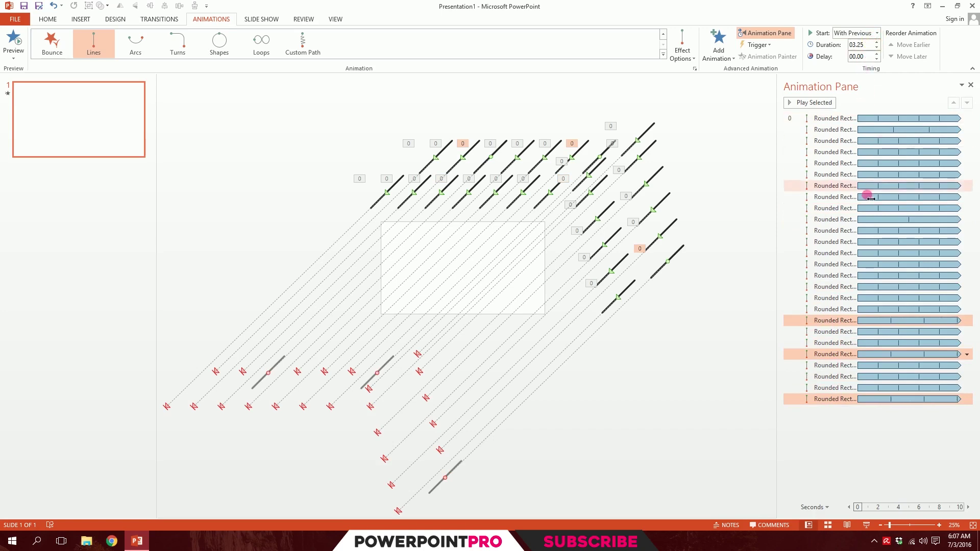
pyautogui.click(840, 299)
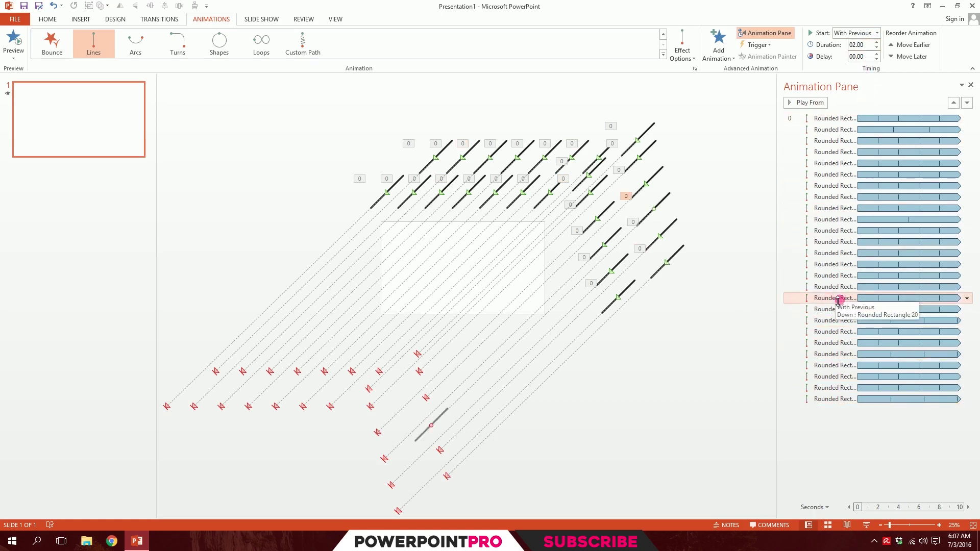
pyautogui.keyDown('ctrl'); pyautogui.click(837, 197); pyautogui.keyUp('ctrl')
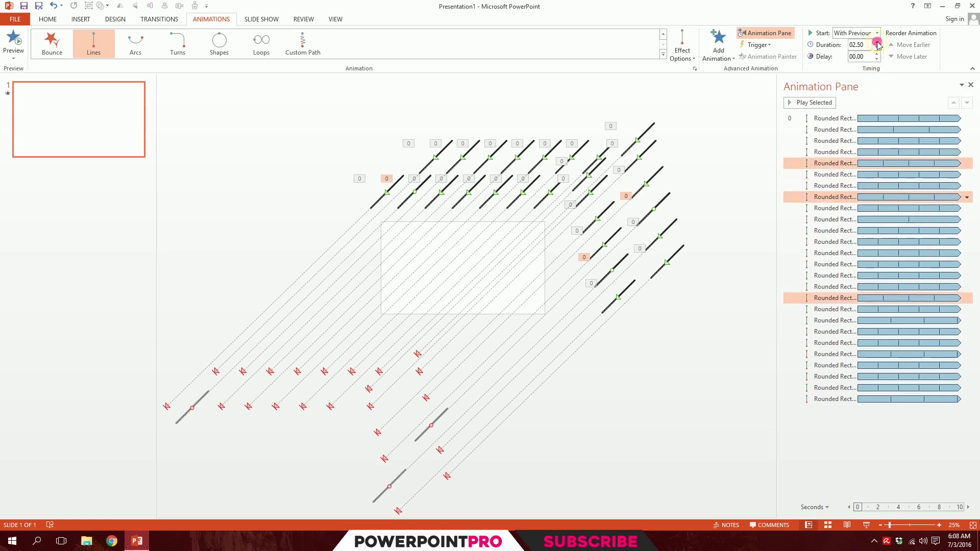
pyautogui.click(837, 242)
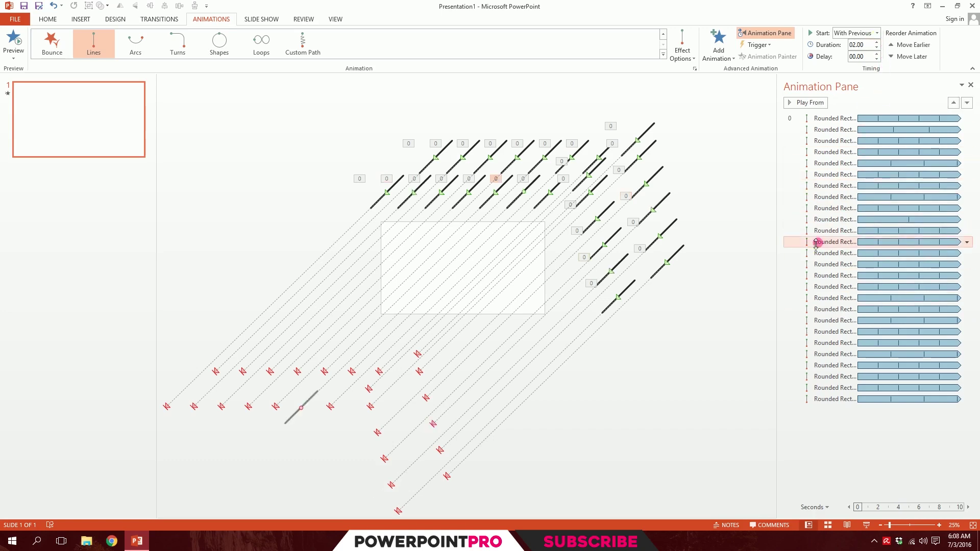
pyautogui.keyDown('ctrl'); pyautogui.click(820, 388); pyautogui.keyUp('ctrl')
pyautogui.keyDown('ctrl'); pyautogui.click(796, 332); pyautogui.keyUp('ctrl')
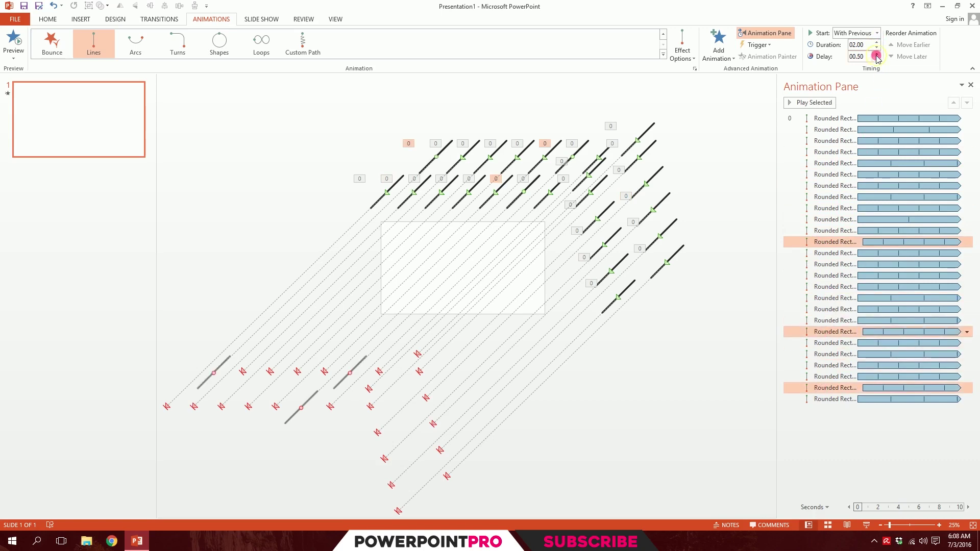
pyautogui.click(877, 54)
pyautogui.click(831, 131)
# Step: Retime further pairs and trios of bar animations with longer delays so they start staggered
pyautogui.keyDown('ctrl'); pyautogui.click(827, 286); pyautogui.keyUp('ctrl')
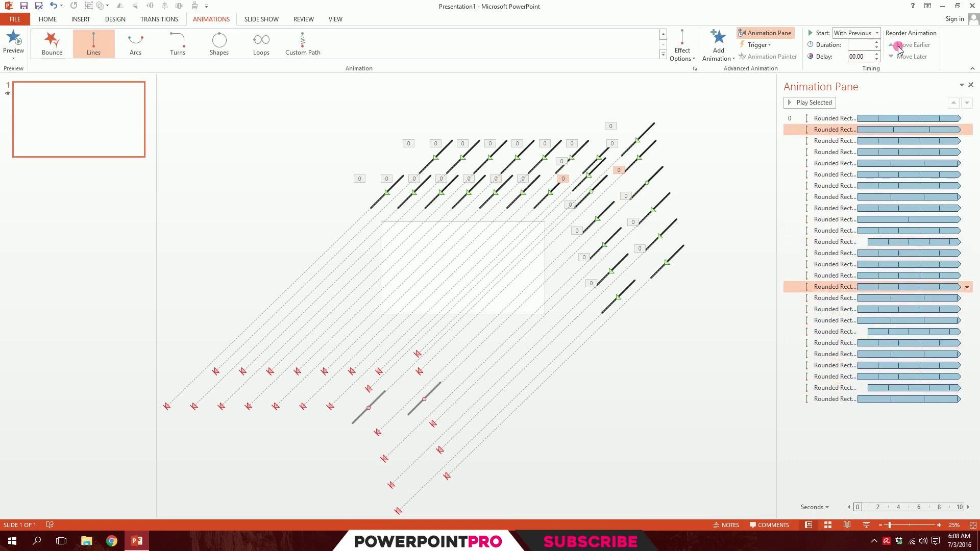
pyautogui.click(878, 57)
pyautogui.click(814, 174)
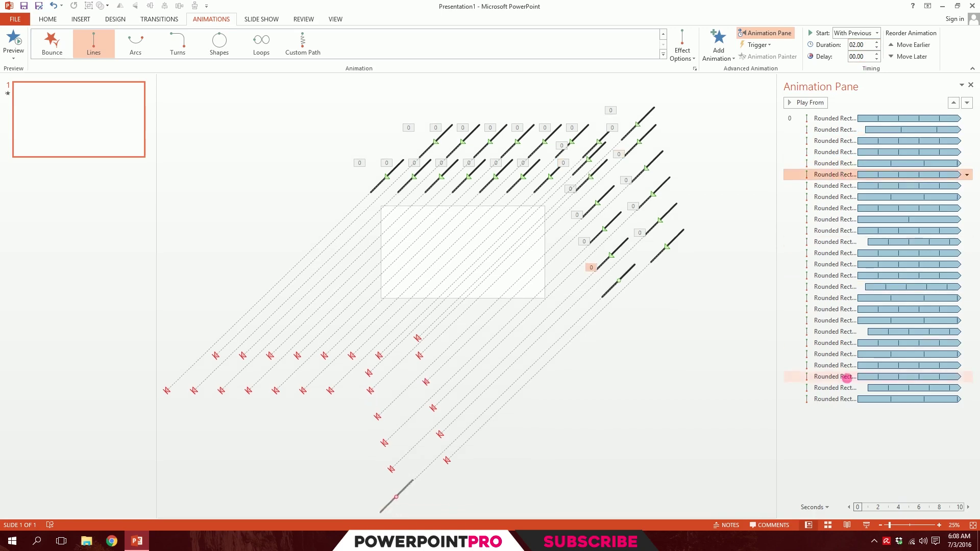
pyautogui.keyDown('ctrl'); pyautogui.click(837, 400); pyautogui.keyUp('ctrl')
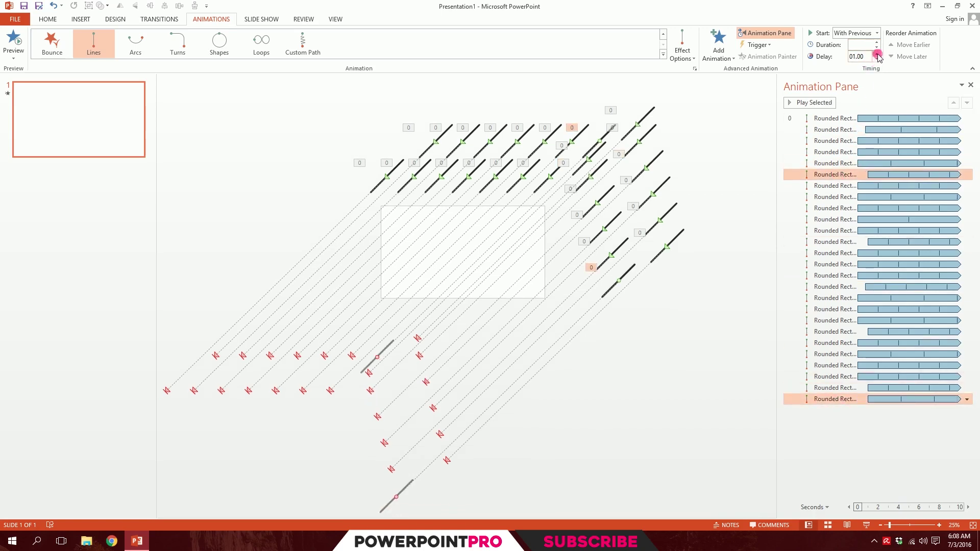
pyautogui.click(831, 365)
pyautogui.keyDown('ctrl'); pyautogui.click(831, 355); pyautogui.keyUp('ctrl')
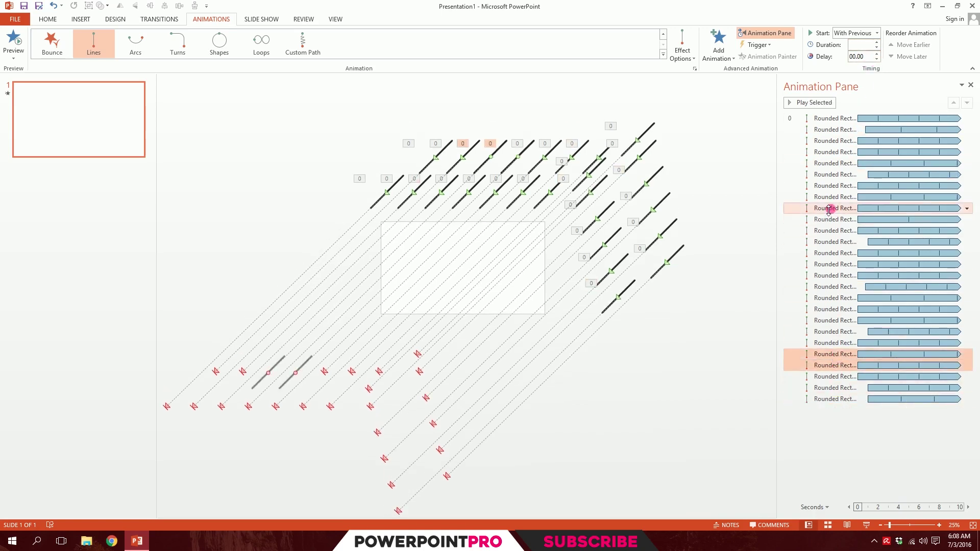
pyautogui.keyDown('ctrl'); pyautogui.click(829, 208); pyautogui.keyUp('ctrl')
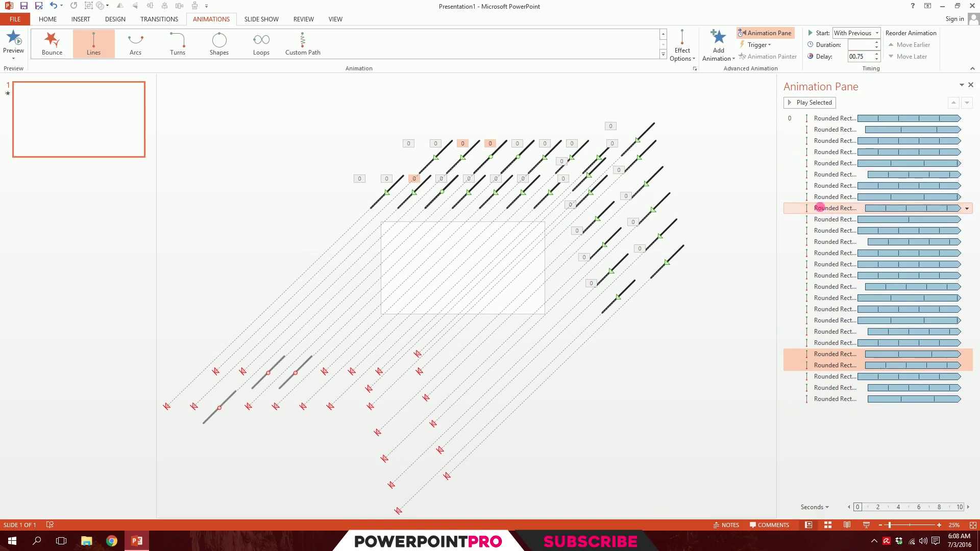
pyautogui.click(816, 254)
pyautogui.click(814, 265)
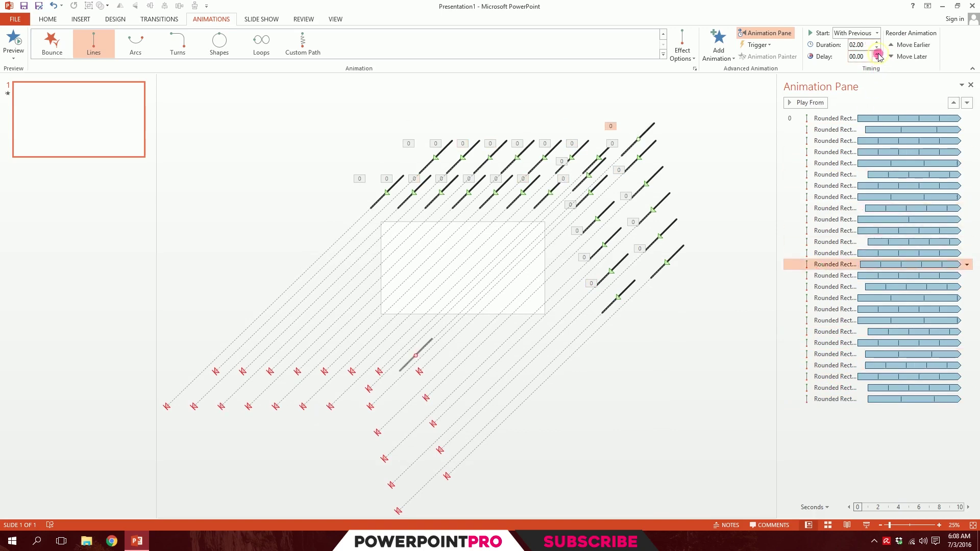
pyautogui.click(817, 152)
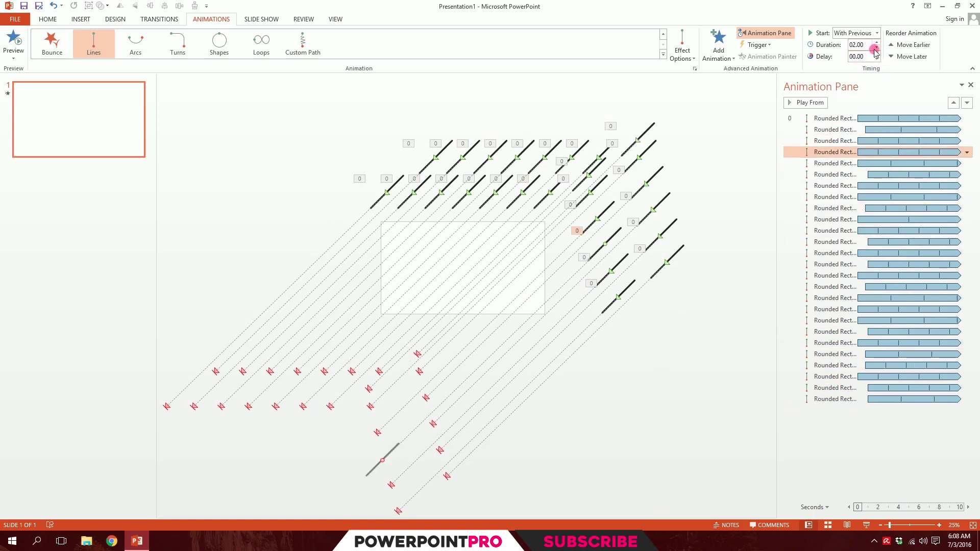
pyautogui.click(231, 143)
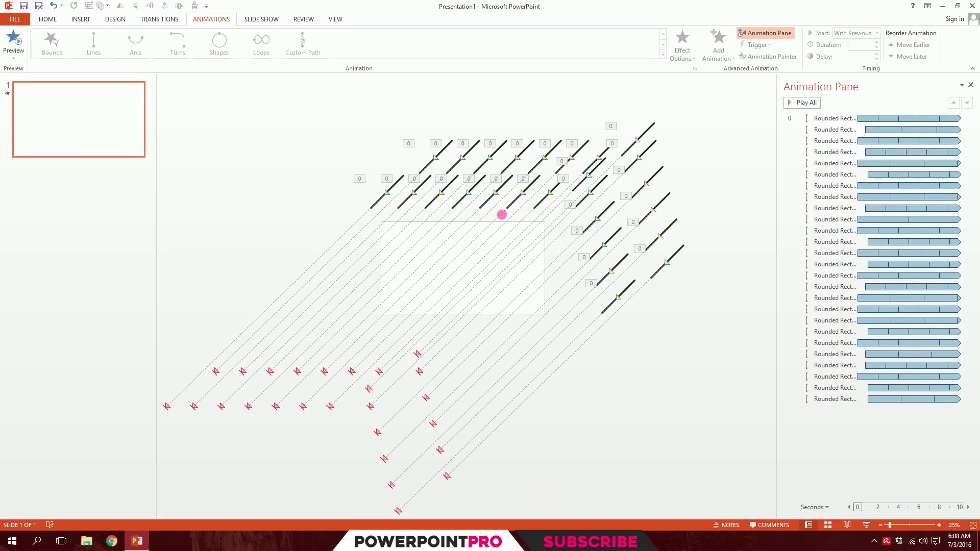
# Step: Marquee-select every diagonal bar and its motion path across the slide
pyautogui.moveTo(358, 138); pyautogui.dragTo(738, 359)
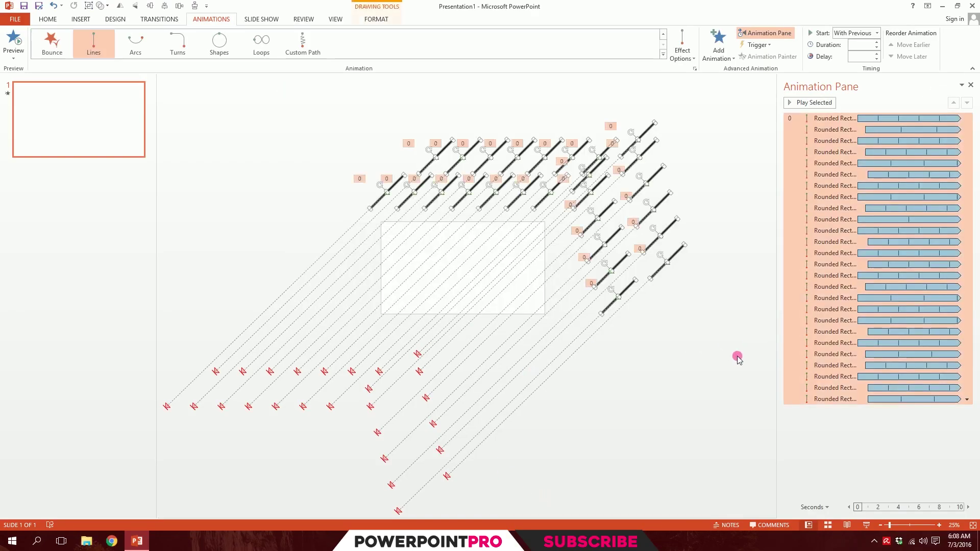
# Step: Duplicate all the animated bars with Ctrl+D and offset the copies up and to the right
pyautogui.hotkey('ctrl', 'd')
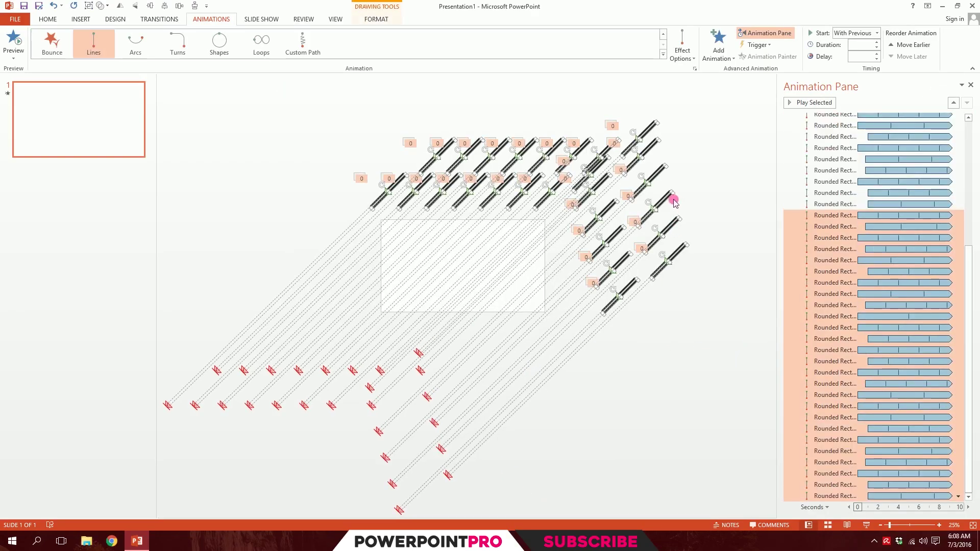
pyautogui.moveTo(687, 167)
pyautogui.mouseDown()
pyautogui.moveTo(698, 136)
pyautogui.moveTo(714, 135)
pyautogui.moveTo(679, 159)
pyautogui.mouseUp()
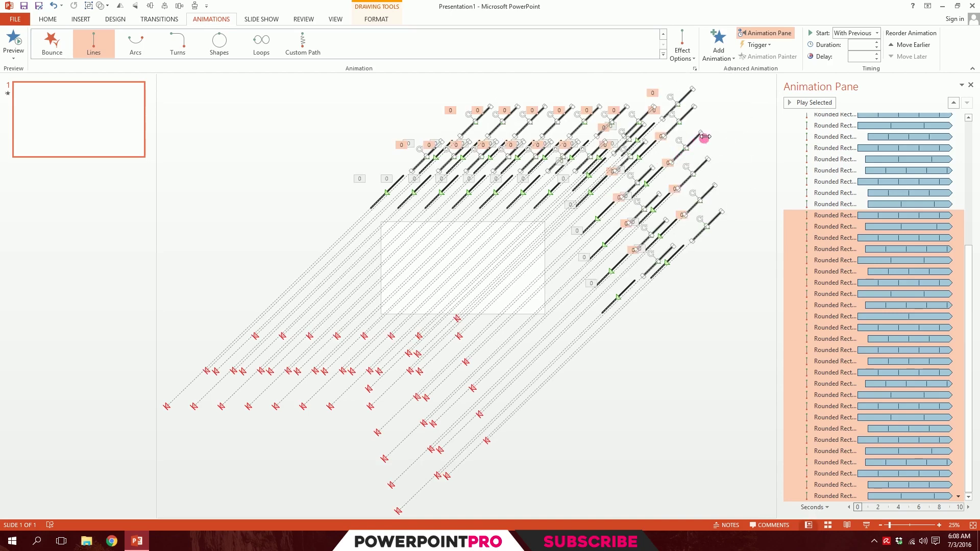
pyautogui.moveTo(699, 138); pyautogui.dragTo(679, 155)
pyautogui.click(720, 153)
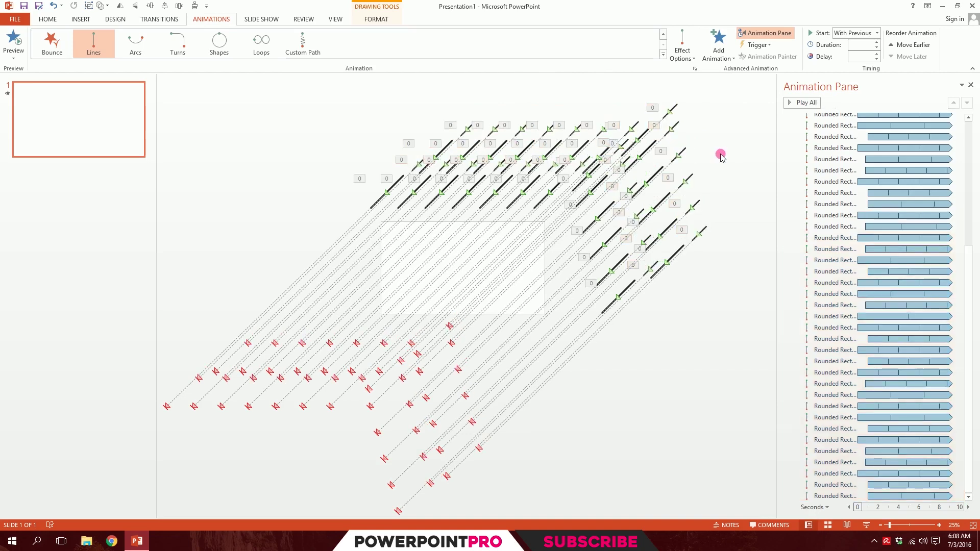
# Step: Select two groups of the copied bars and shift them slightly to new positions
pyautogui.moveTo(334, 98); pyautogui.dragTo(516, 189)
pyautogui.moveTo(464, 96); pyautogui.dragTo(559, 218)
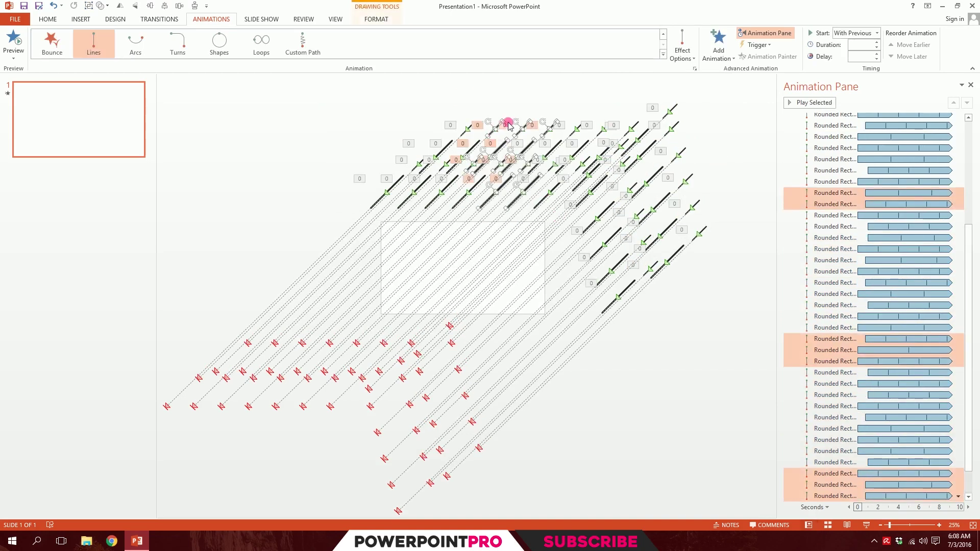
pyautogui.moveTo(500, 124); pyautogui.dragTo(495, 124)
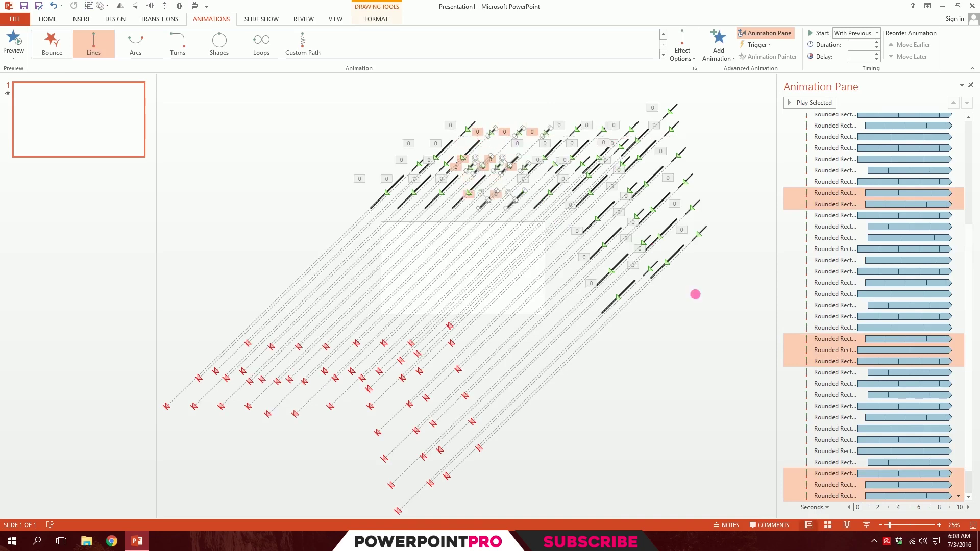
pyautogui.click(682, 365)
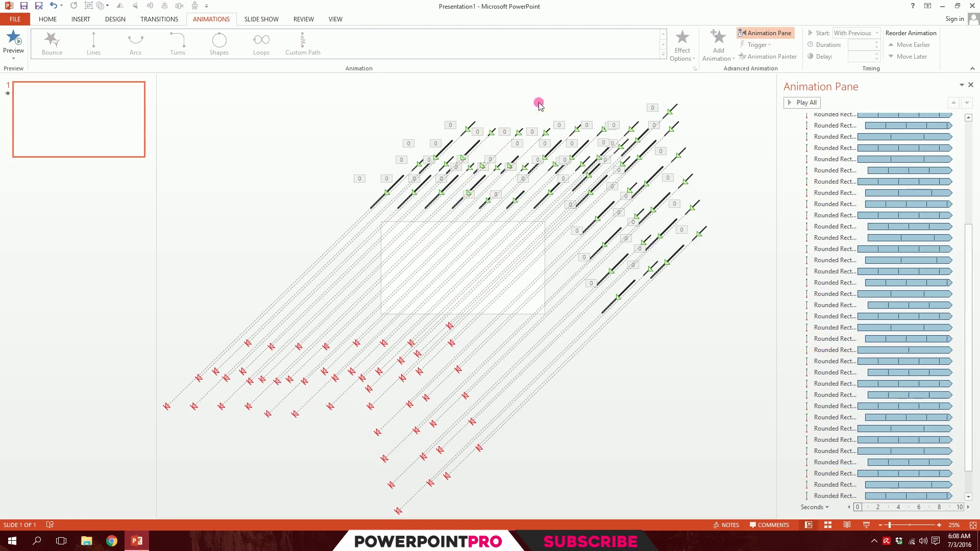
# Step: Move one bar near the top group up and to the left into a gap
pyautogui.moveTo(539, 105); pyautogui.dragTo(608, 166)
pyautogui.click(567, 136)
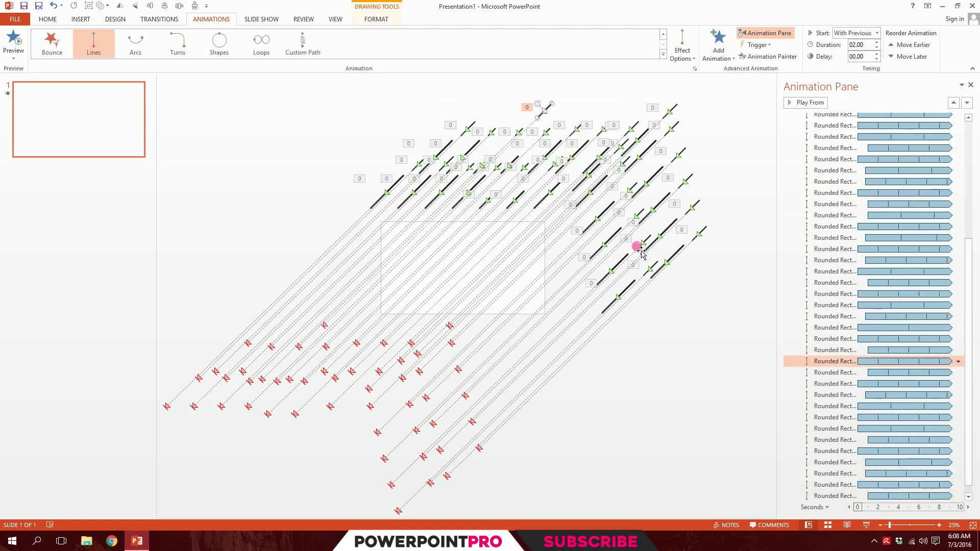
pyautogui.click(602, 173)
pyautogui.moveTo(612, 204); pyautogui.dragTo(587, 175)
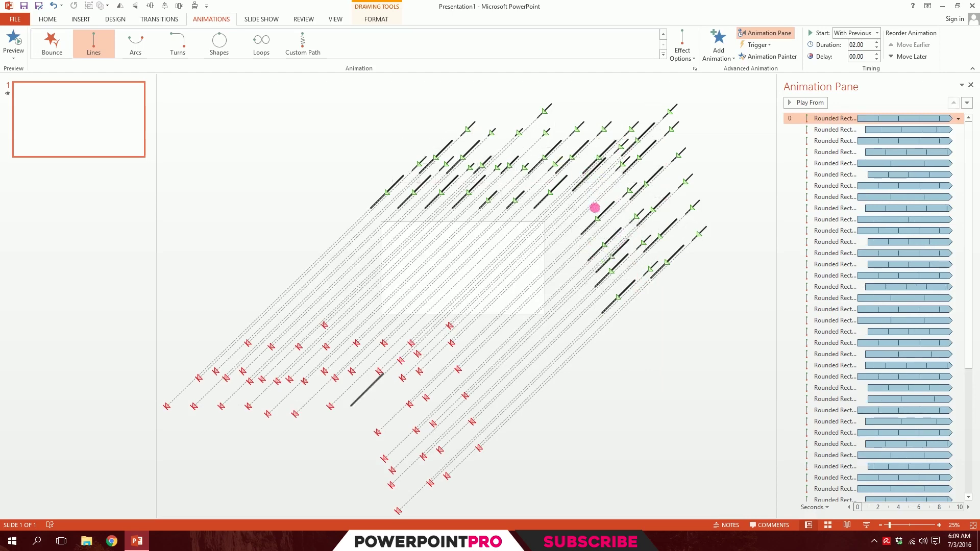
# Step: Reposition another bar further to the right to break up the pattern
pyautogui.click(590, 211)
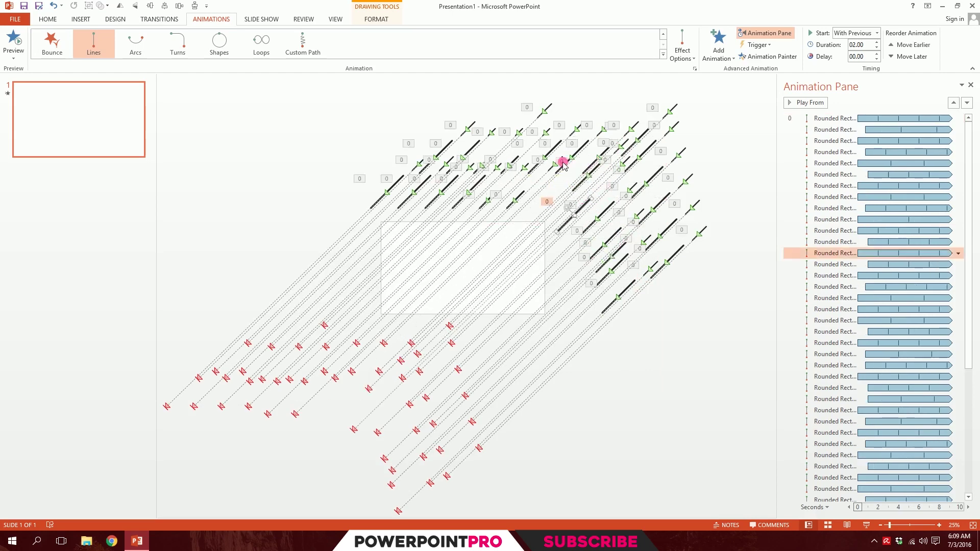
pyautogui.click(583, 160)
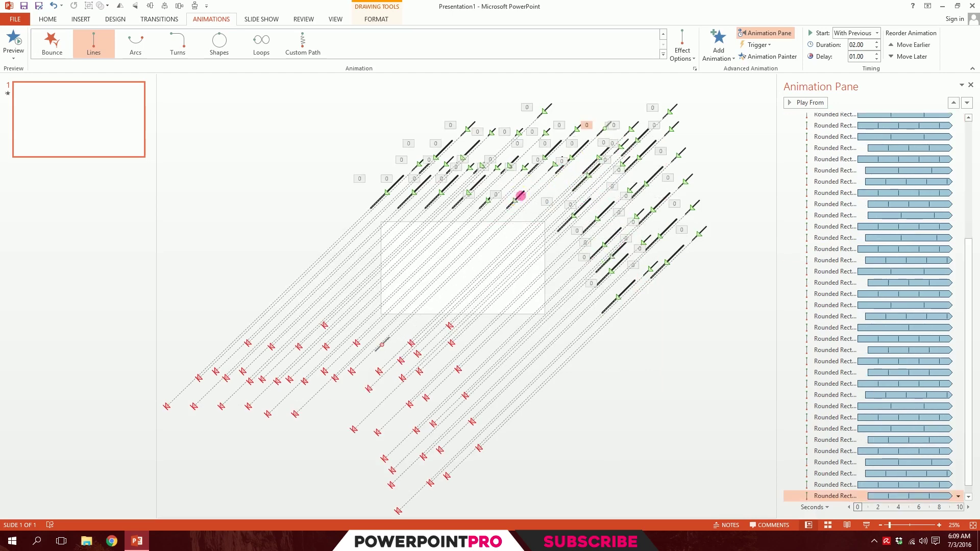
pyautogui.moveTo(520, 196); pyautogui.dragTo(572, 214)
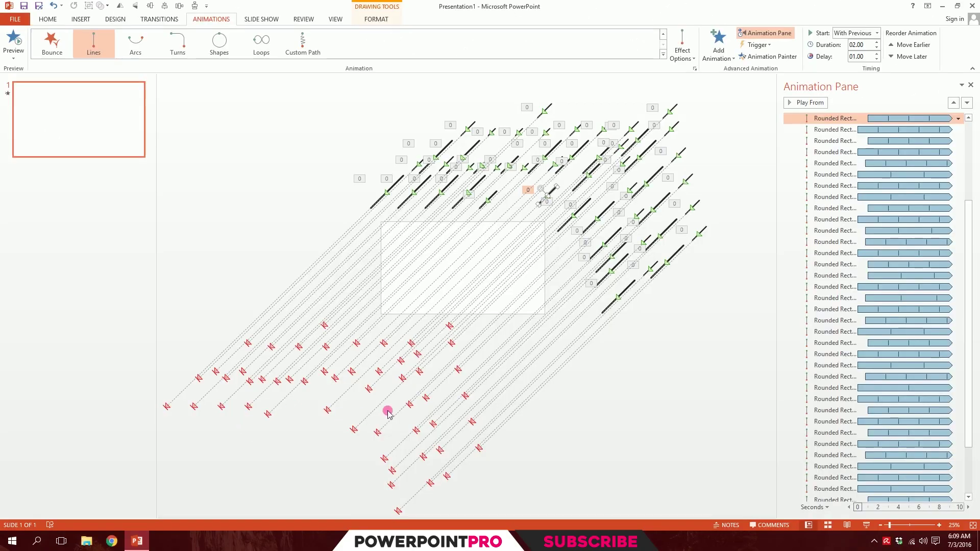
pyautogui.click(94, 21)
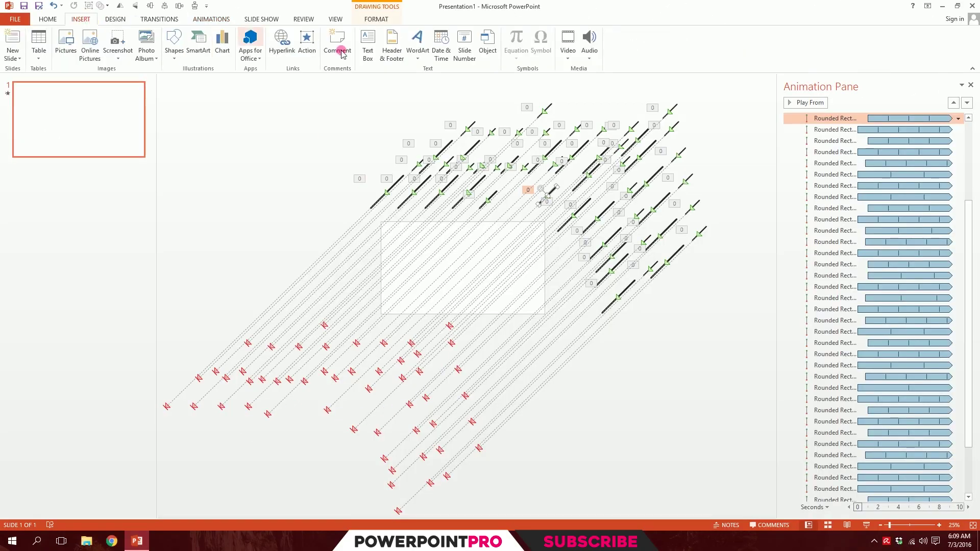
# Step: Insert a WordArt text box and replace its placeholder with 'THOUGHTS IN MOTION!'
pyautogui.click(416, 50)
pyautogui.click(421, 79)
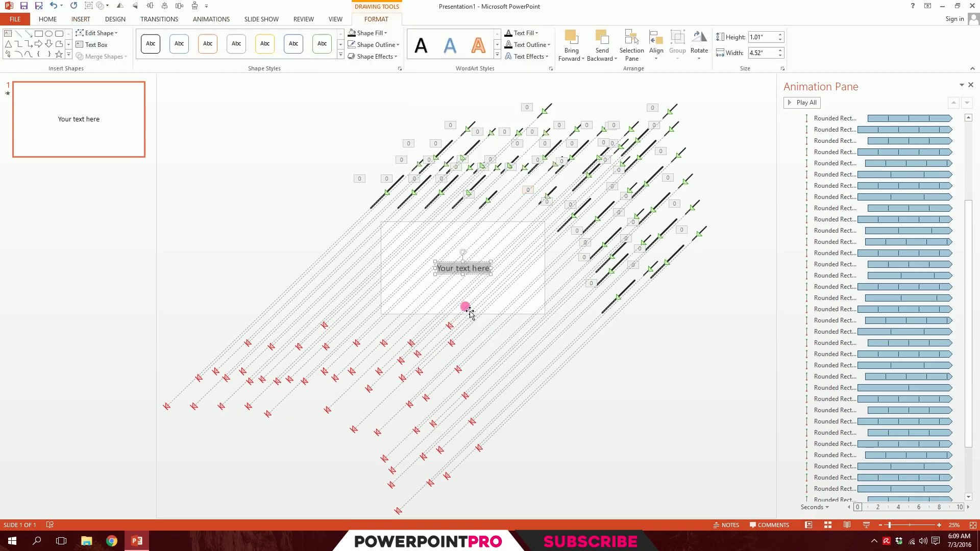
pyautogui.press('Delete')
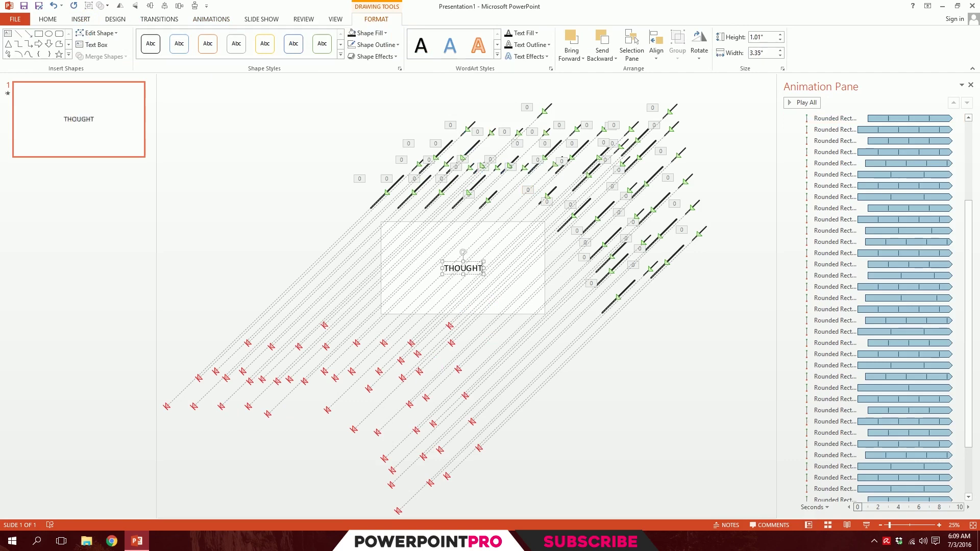
pyautogui.write('MOTI')
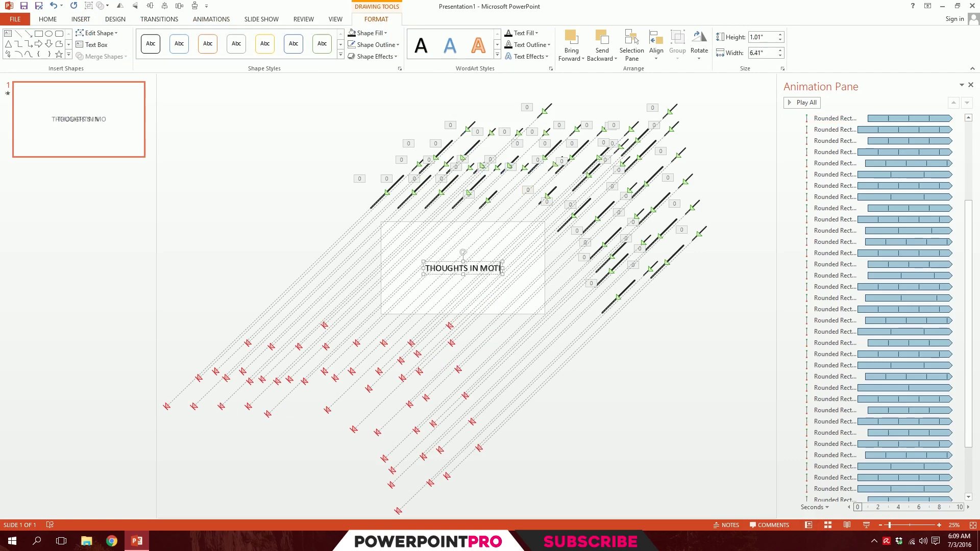
pyautogui.write('ON!')
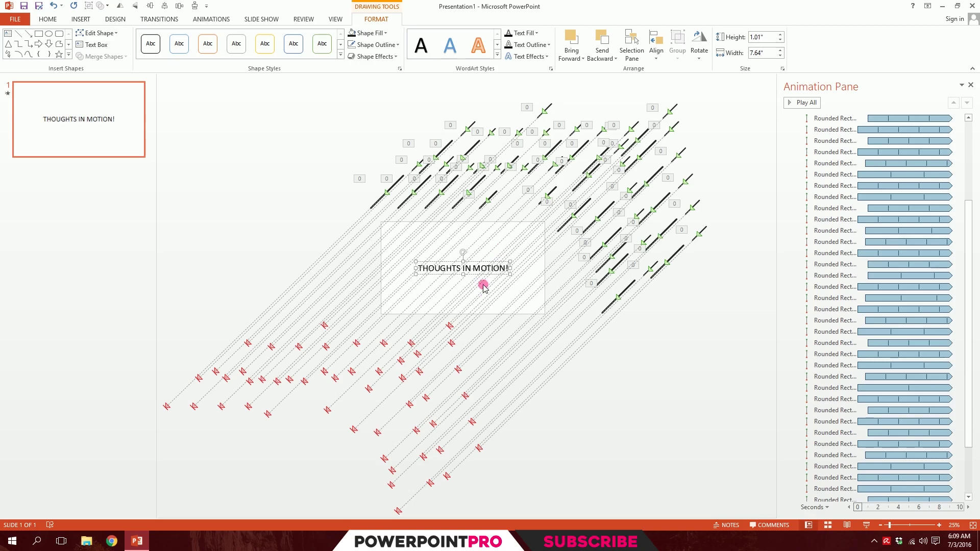
pyautogui.click(500, 266)
# Step: Select the WordArt title and set its font to DaggerSquare
pyautogui.click(503, 267)
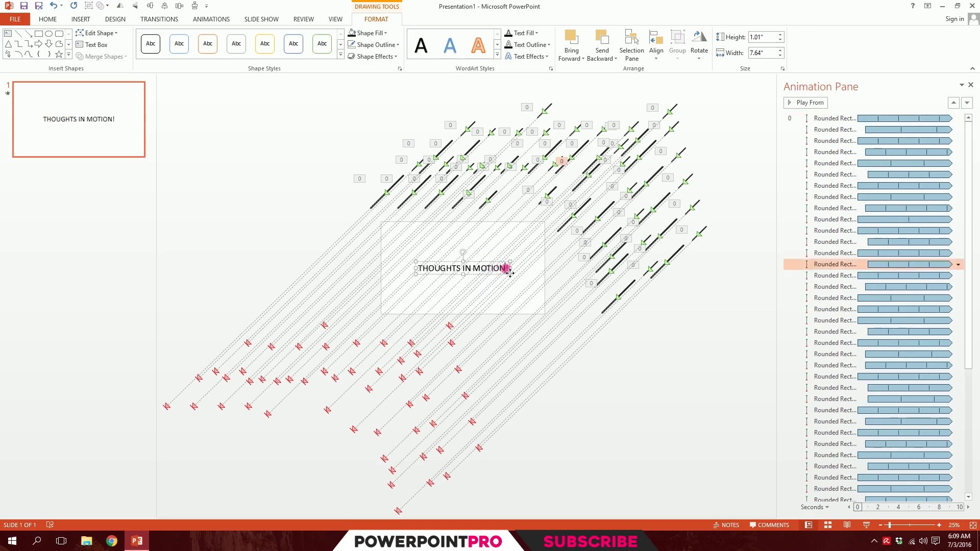
pyautogui.click(500, 267)
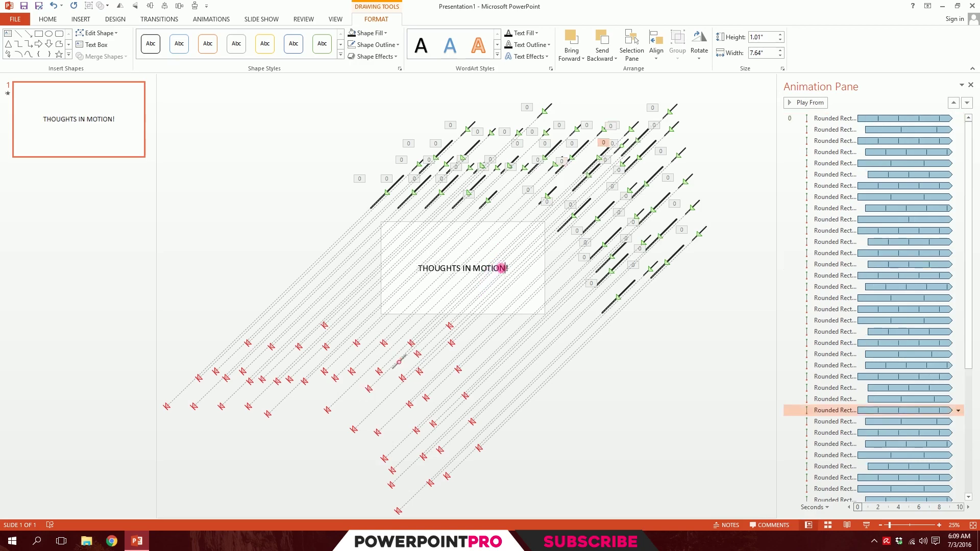
pyautogui.click(49, 20)
pyautogui.write('DAGGERSQUARI')
pyautogui.press('Return')
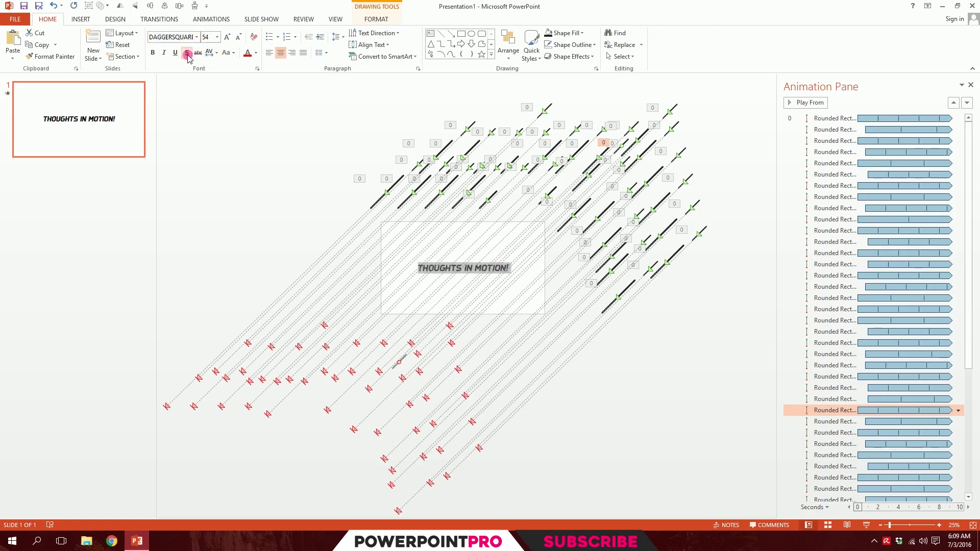
# Step: Give the title a text shadow, a dark font colour and an 80 pt size
pyautogui.click(187, 53)
pyautogui.click(251, 60)
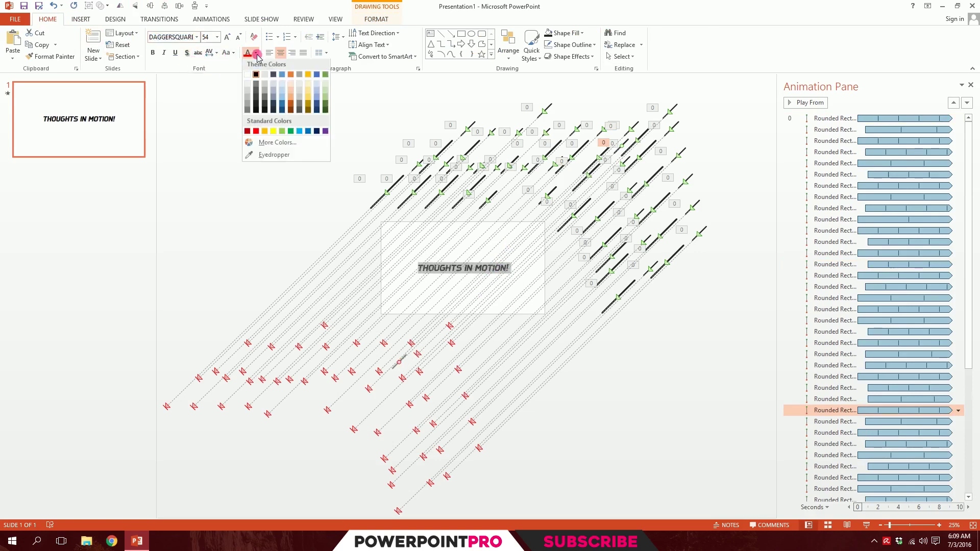
pyautogui.click(251, 99)
pyautogui.click(228, 37)
pyautogui.click(228, 37)
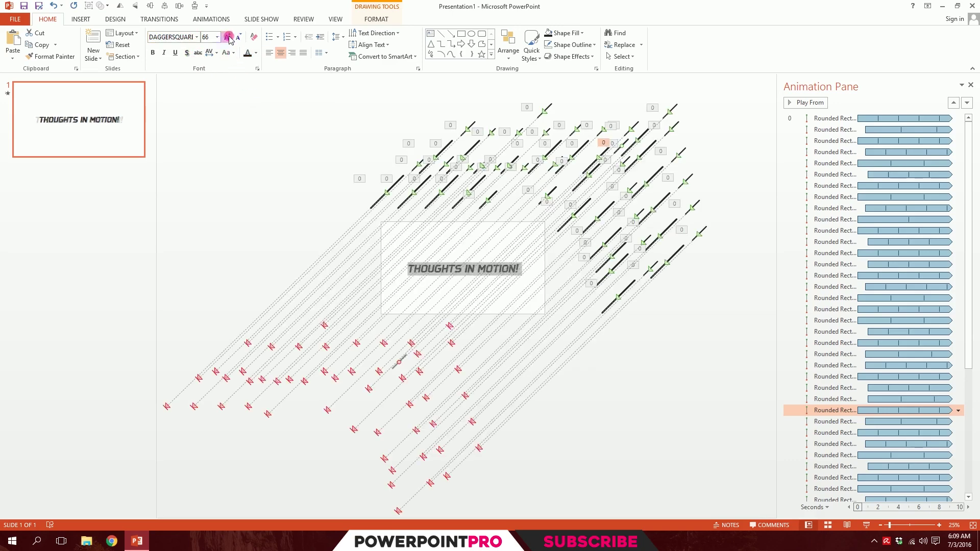
pyautogui.click(228, 37)
pyautogui.click(228, 37)
pyautogui.click(158, 6)
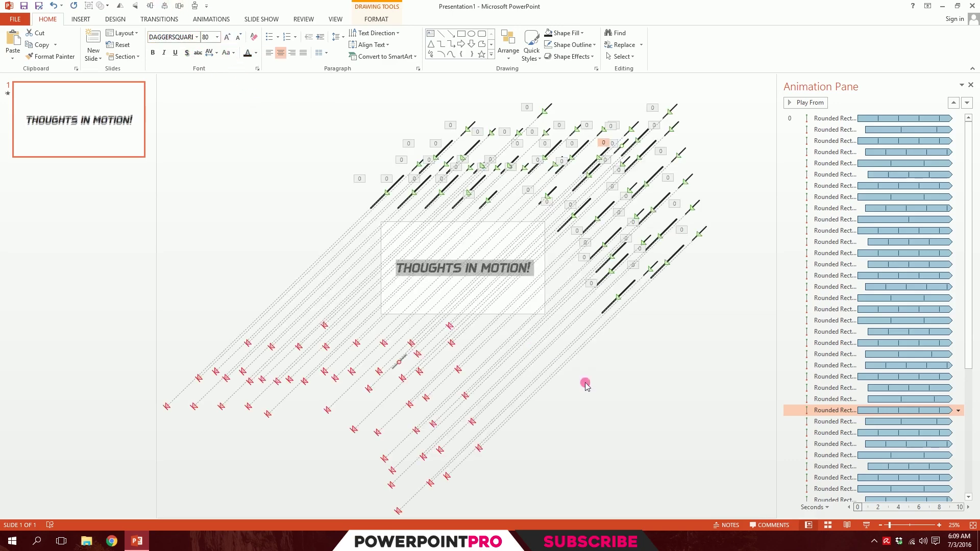